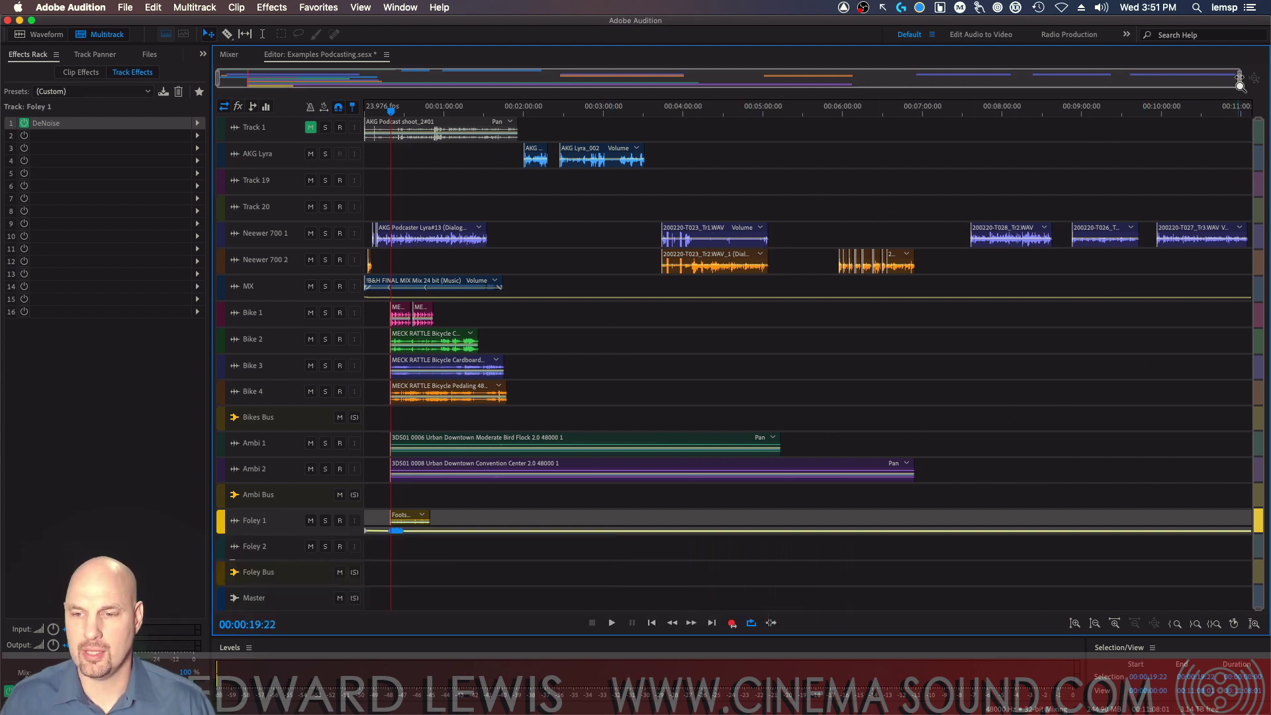
Check the Master bus Hard Limiter in the Mixer, then return to the Editor's export options
mouse_move(1234, 79)
mouse_down()
mouse_move(494, 90)
mouse_move(1267, 65)
mouse_up()
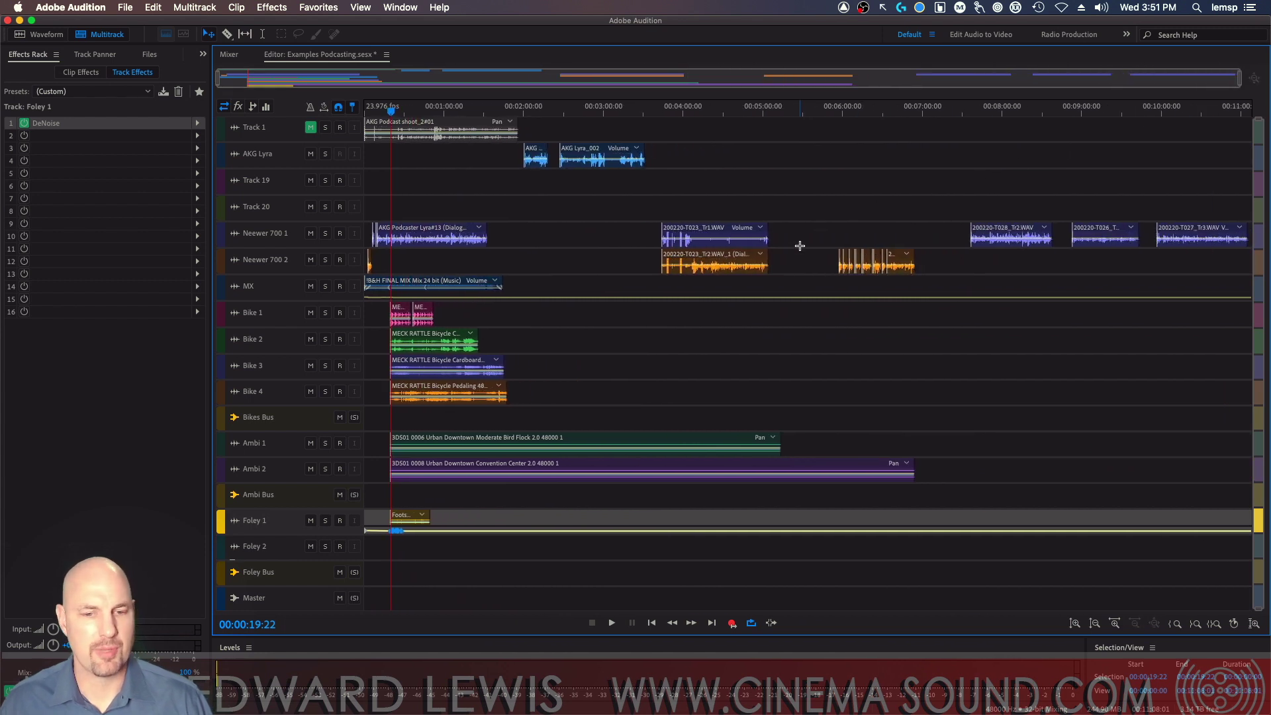
click(228, 55)
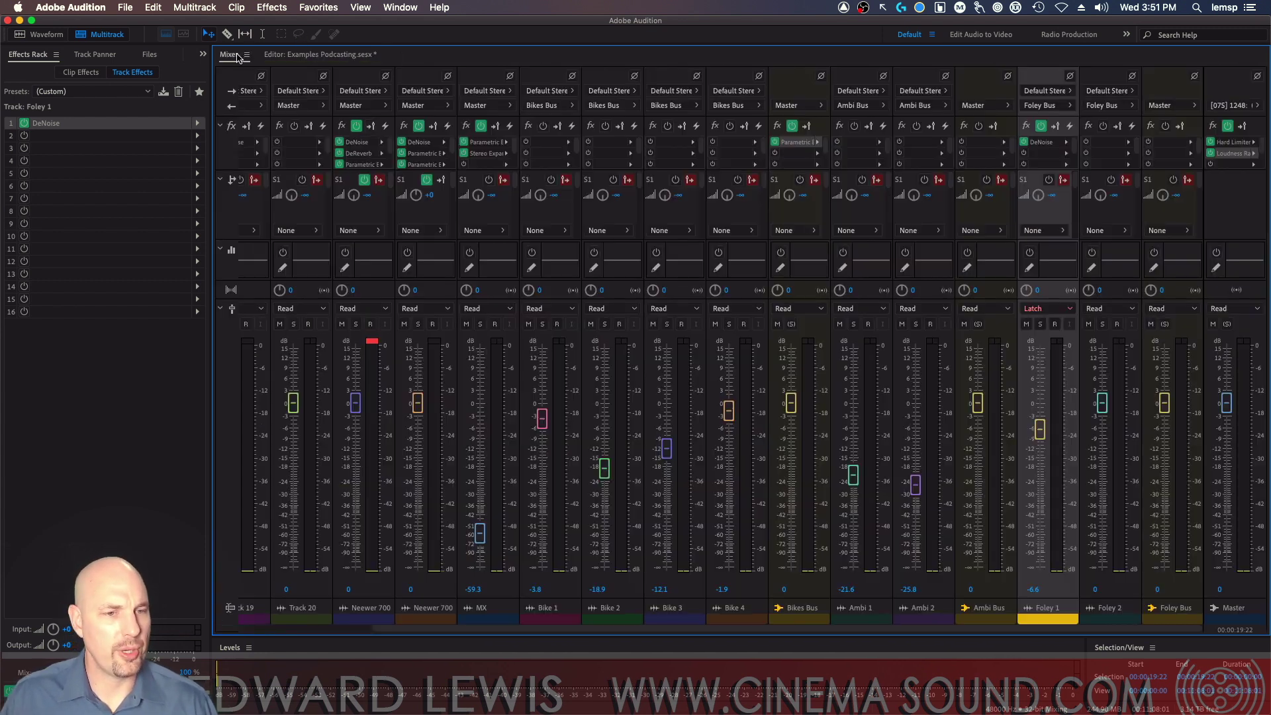
double_click(1235, 141)
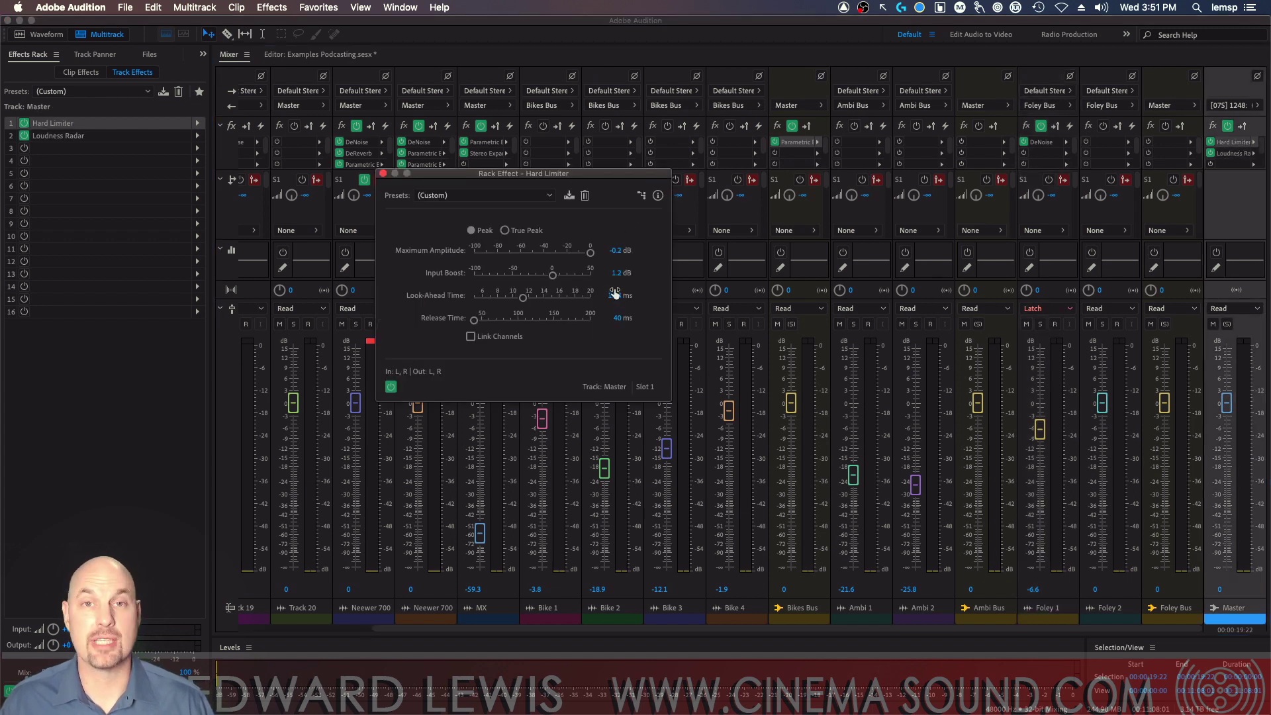
click(383, 175)
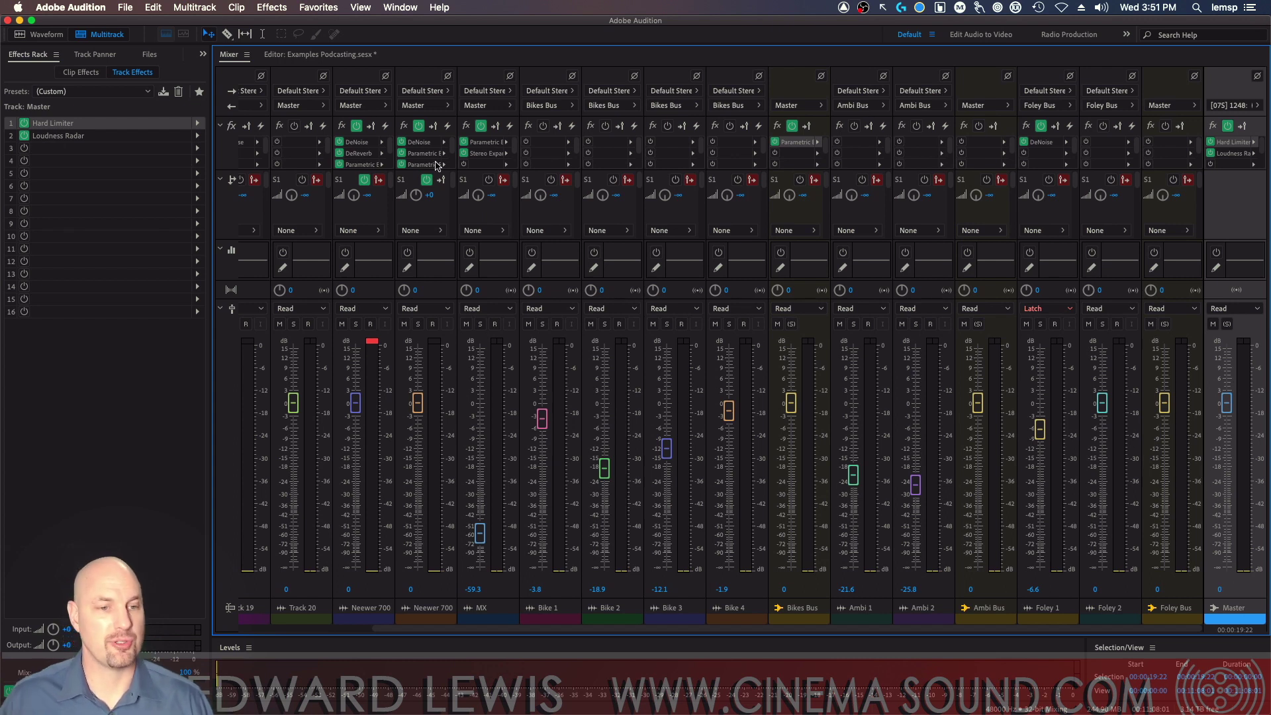
click(341, 56)
click(125, 8)
mouse_move(141, 243)
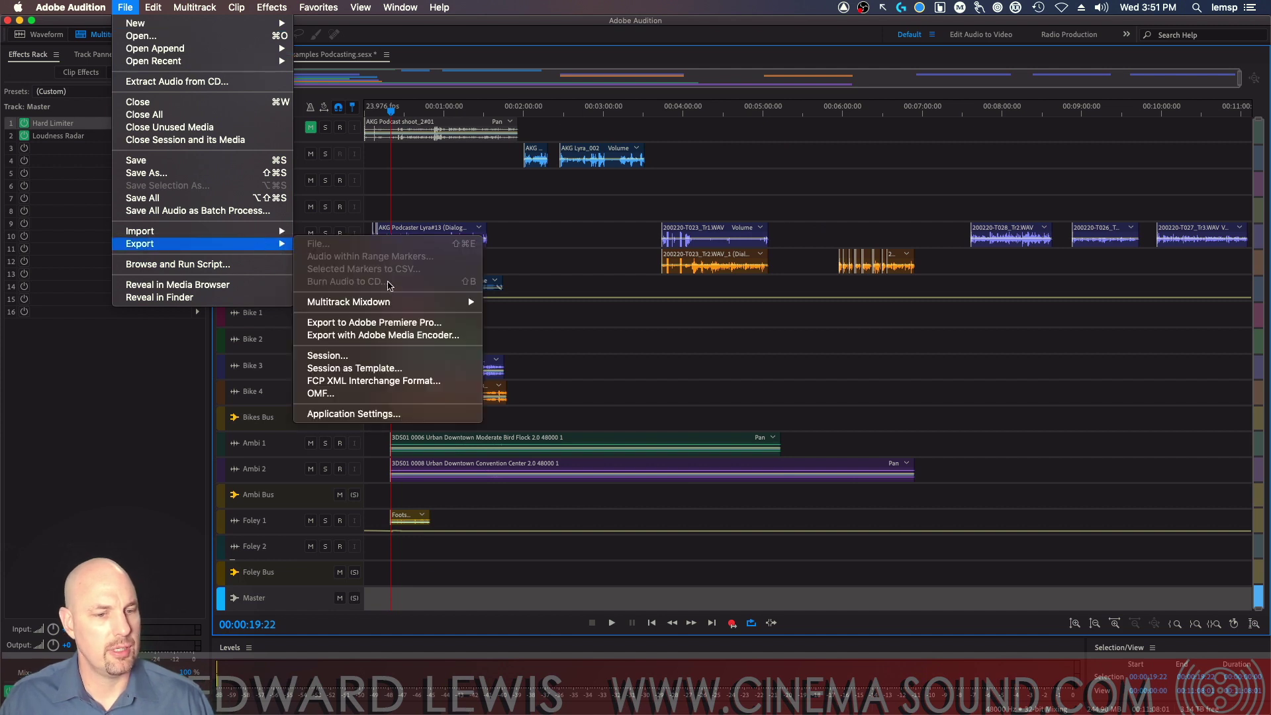
mouse_move(348, 303)
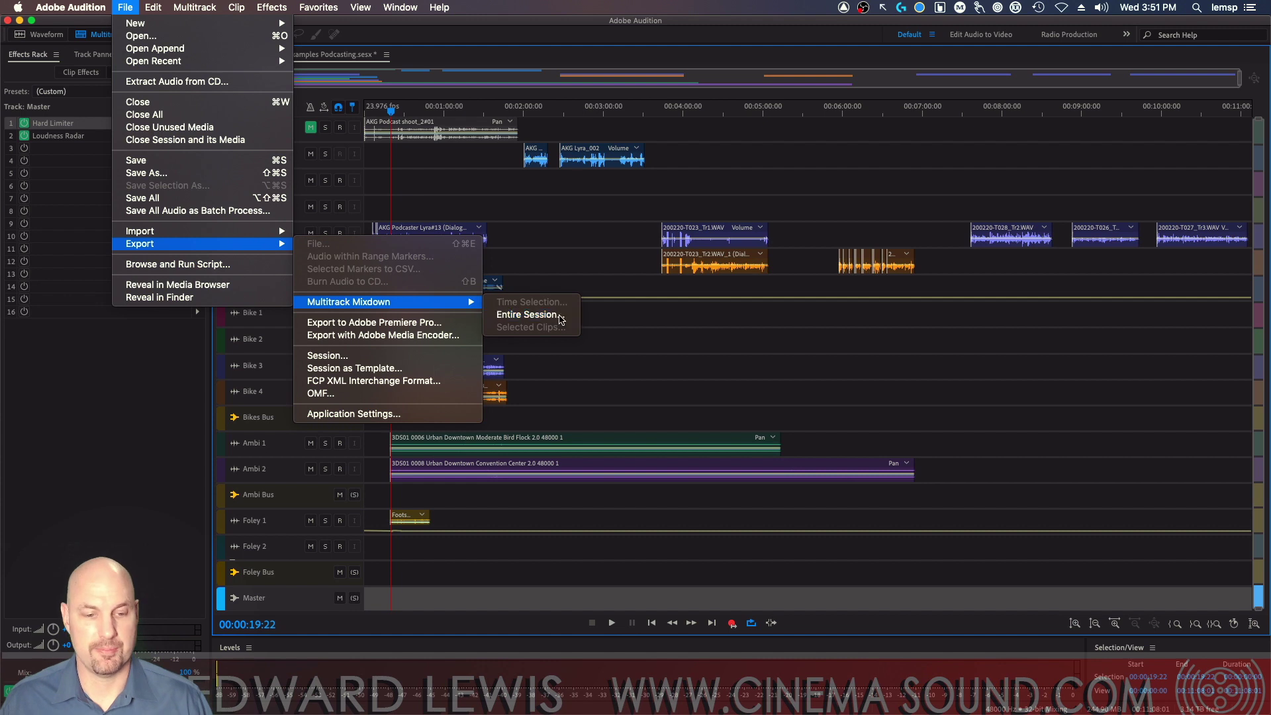
Export the entire session as 'Examples Podcasting_mixdown WHole File.wav' in Wave PCM, checking the save location
click(562, 316)
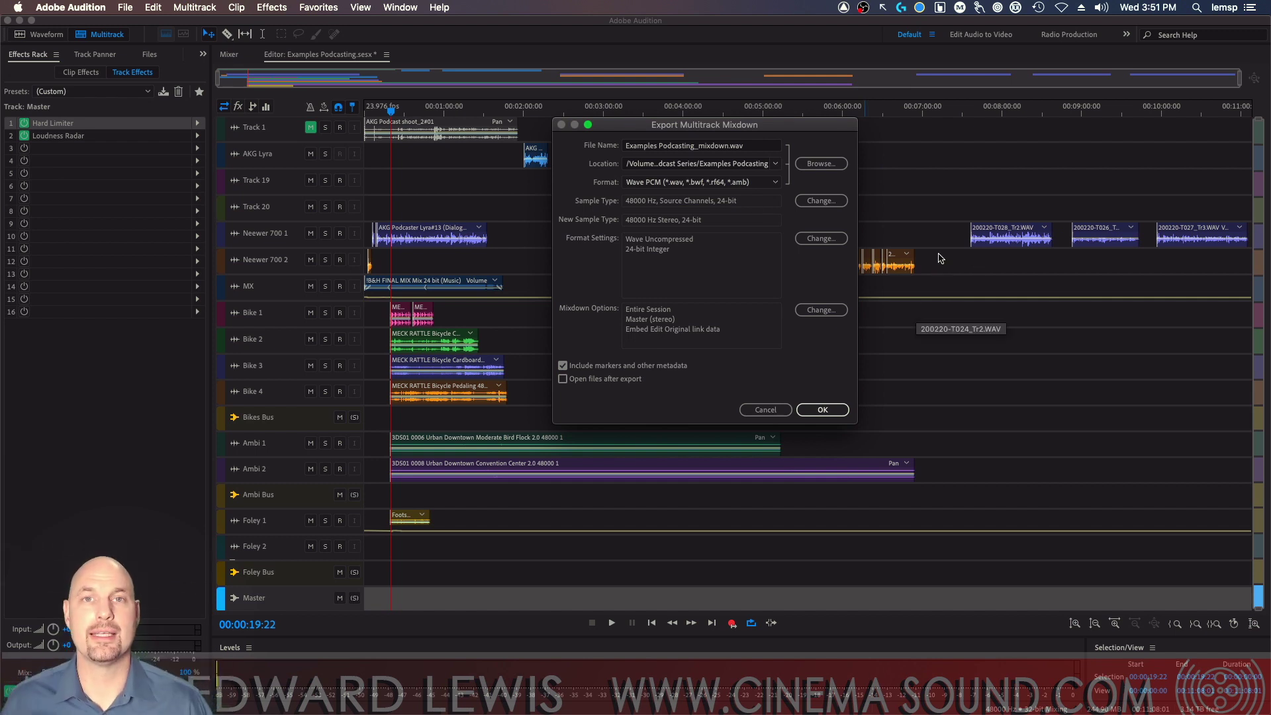
click(685, 149)
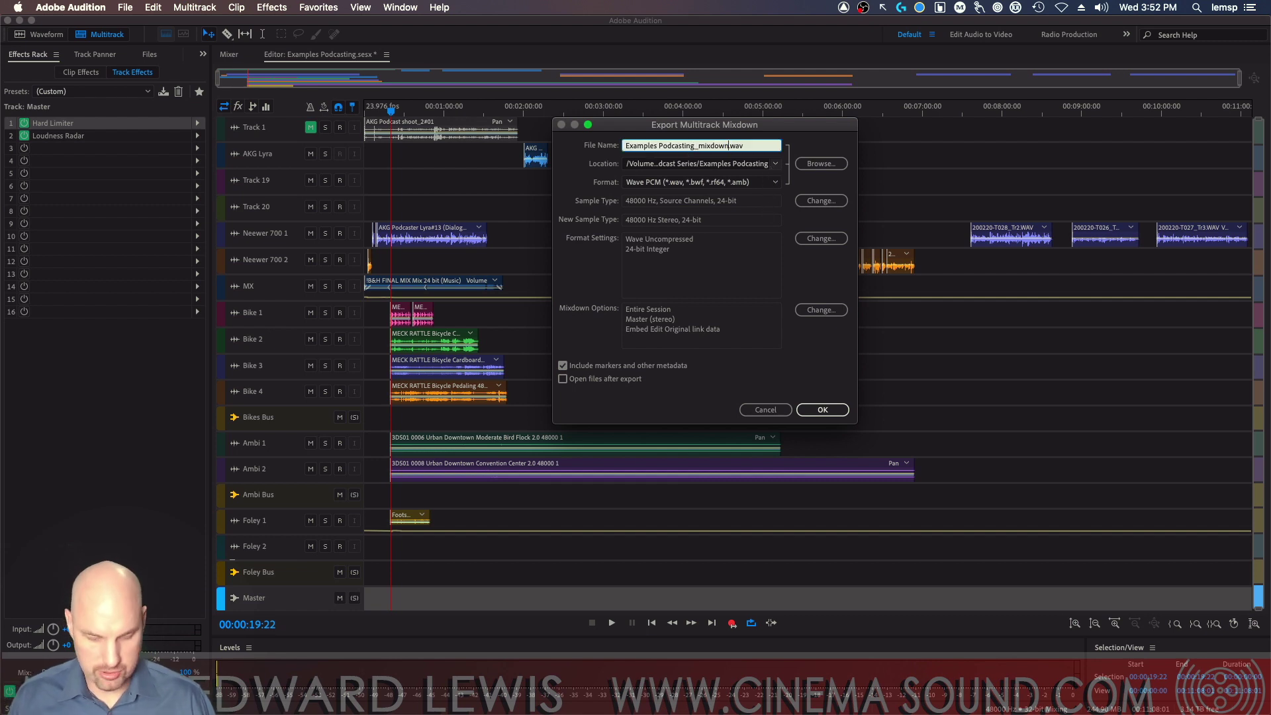
text(WHole File)
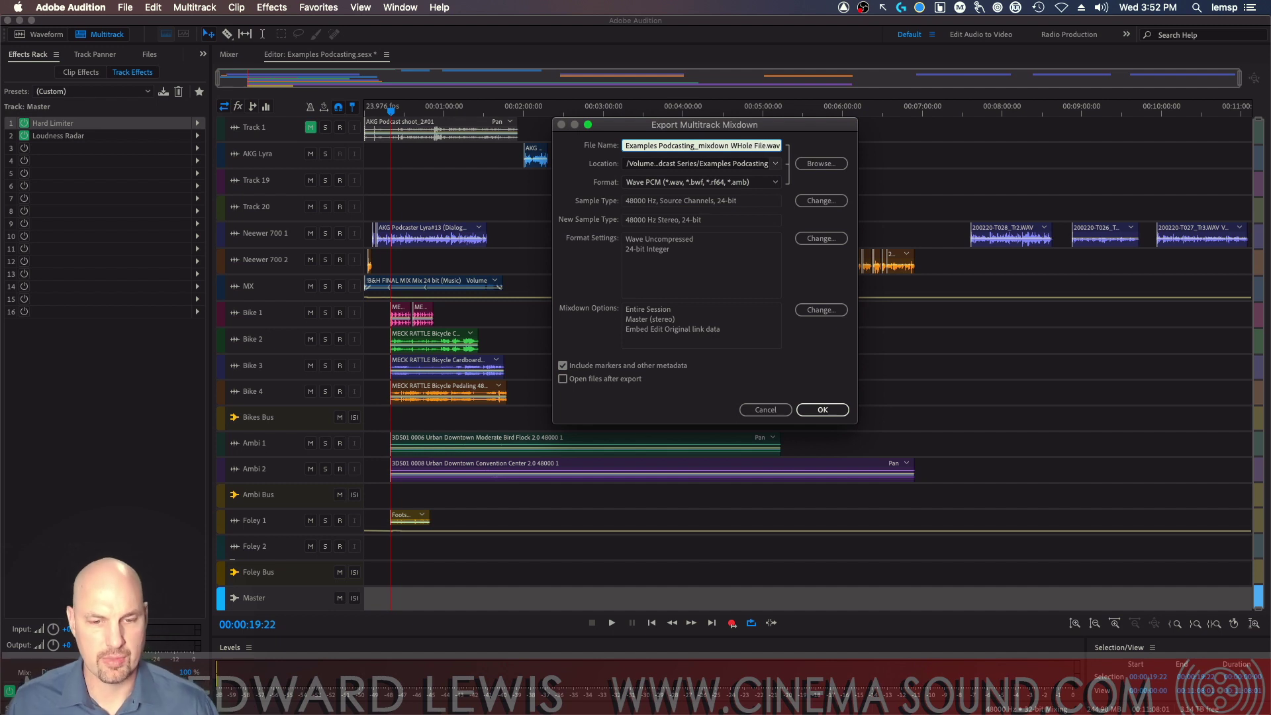
click(825, 165)
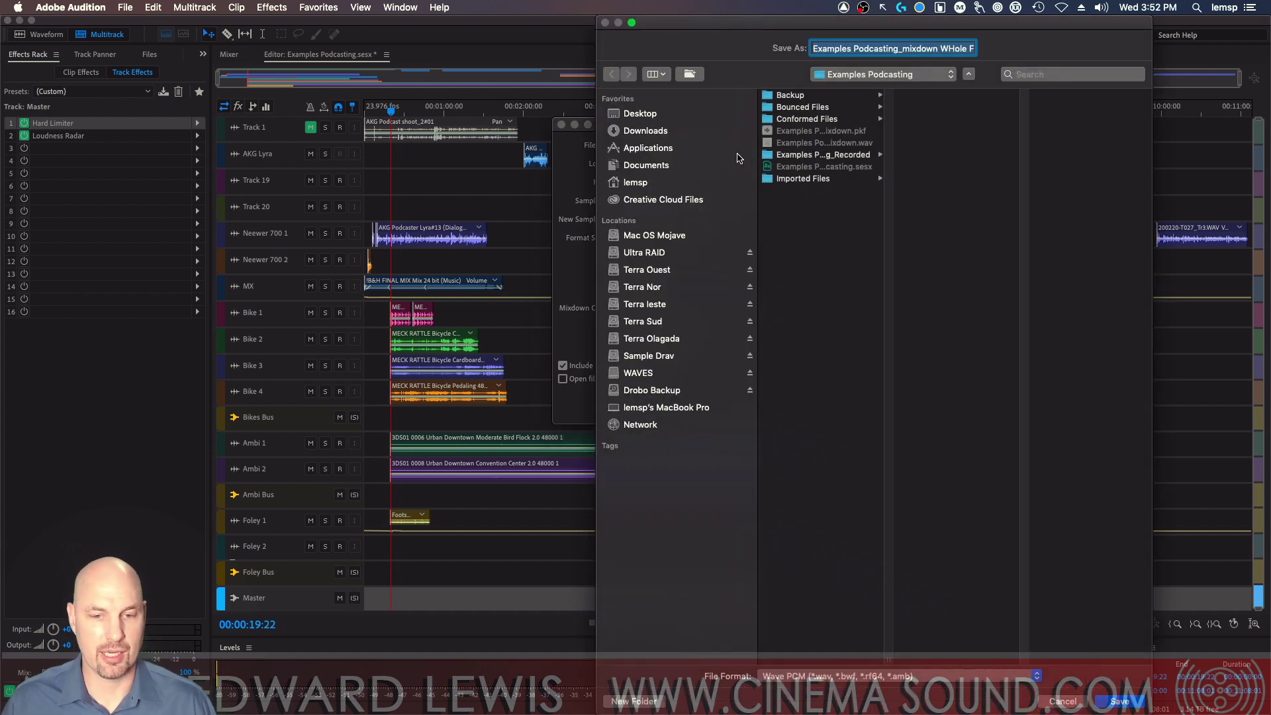
click(1120, 701)
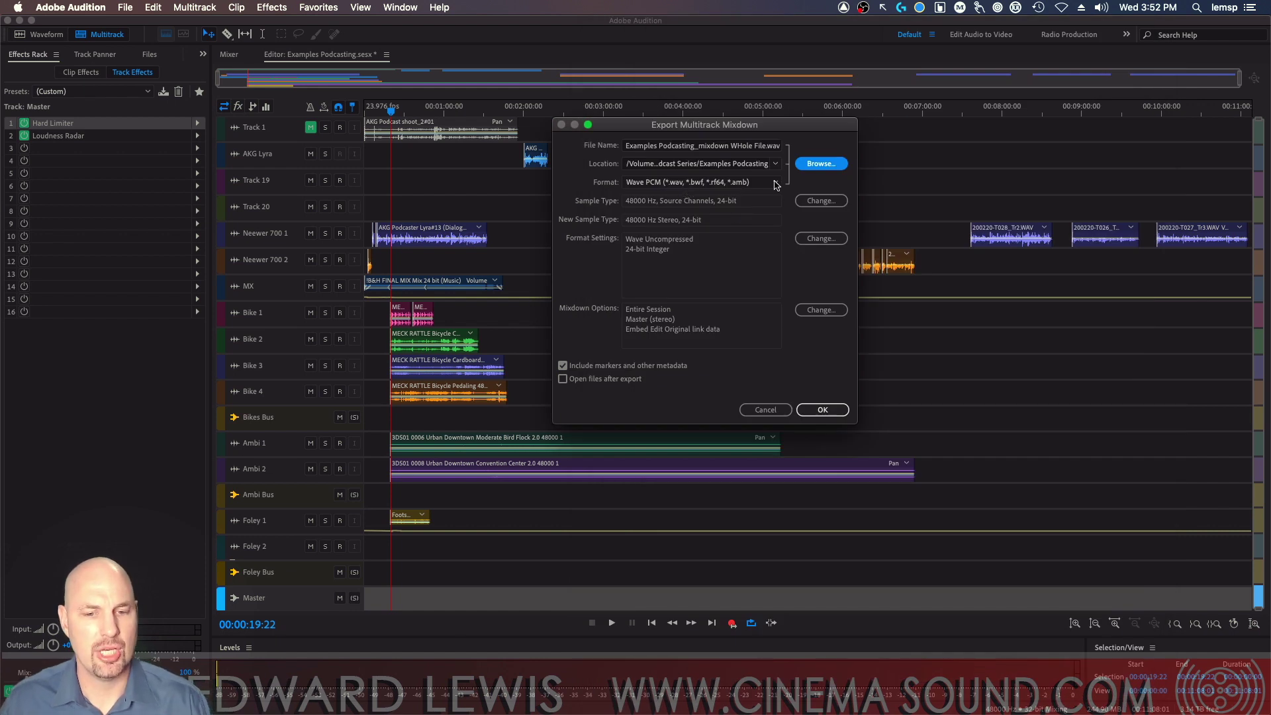
click(772, 185)
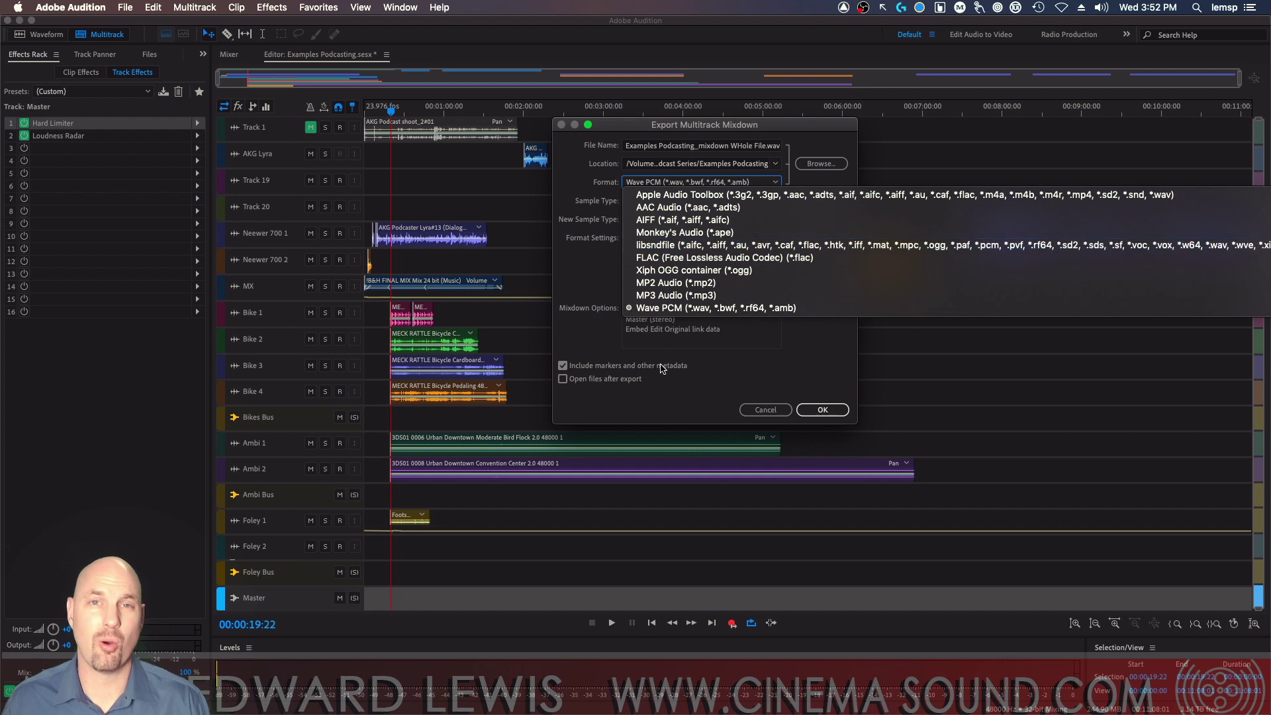
click(718, 361)
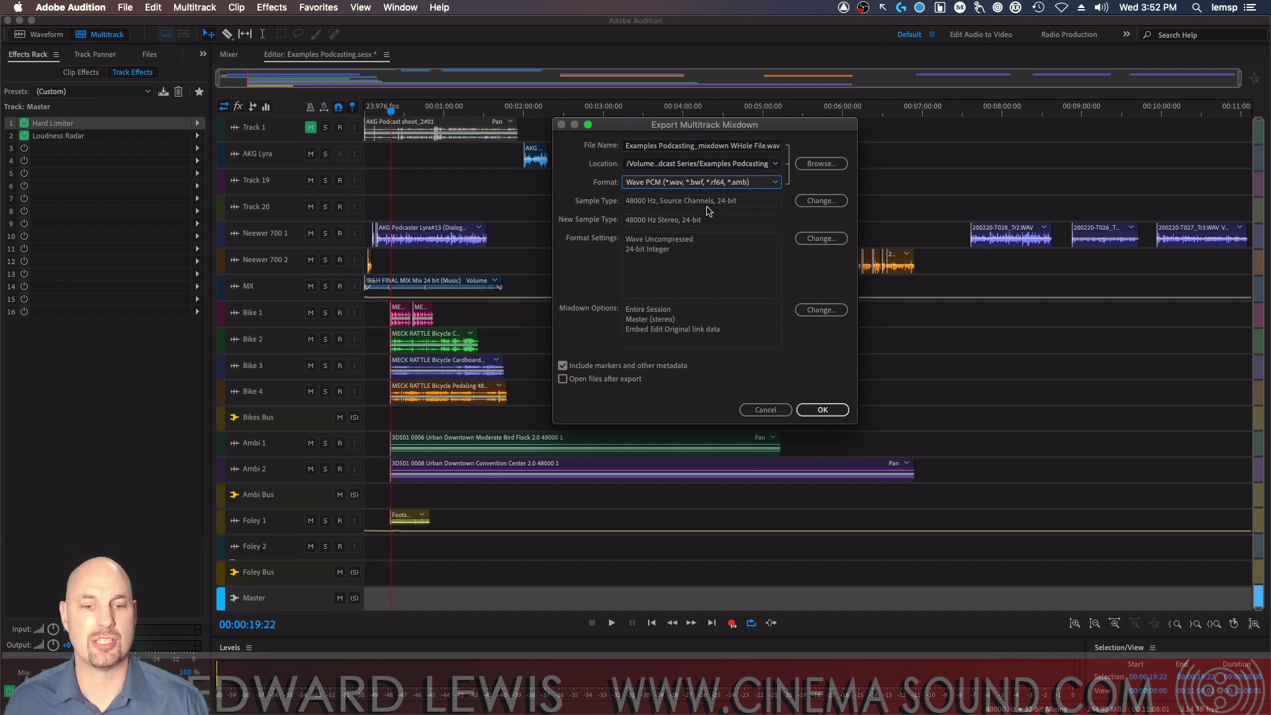
Review the 48000 Hz, 24-bit sample type and WAV format settings without changes, then view Mixdown Options
click(821, 201)
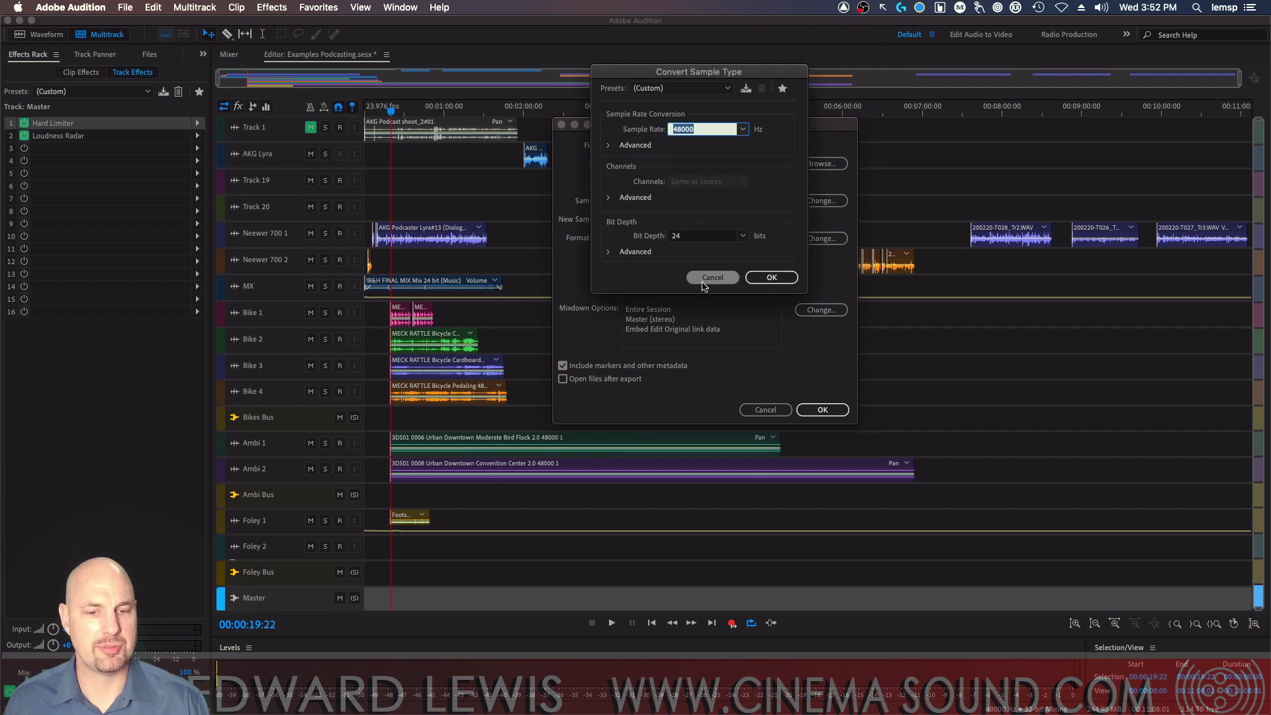
click(711, 279)
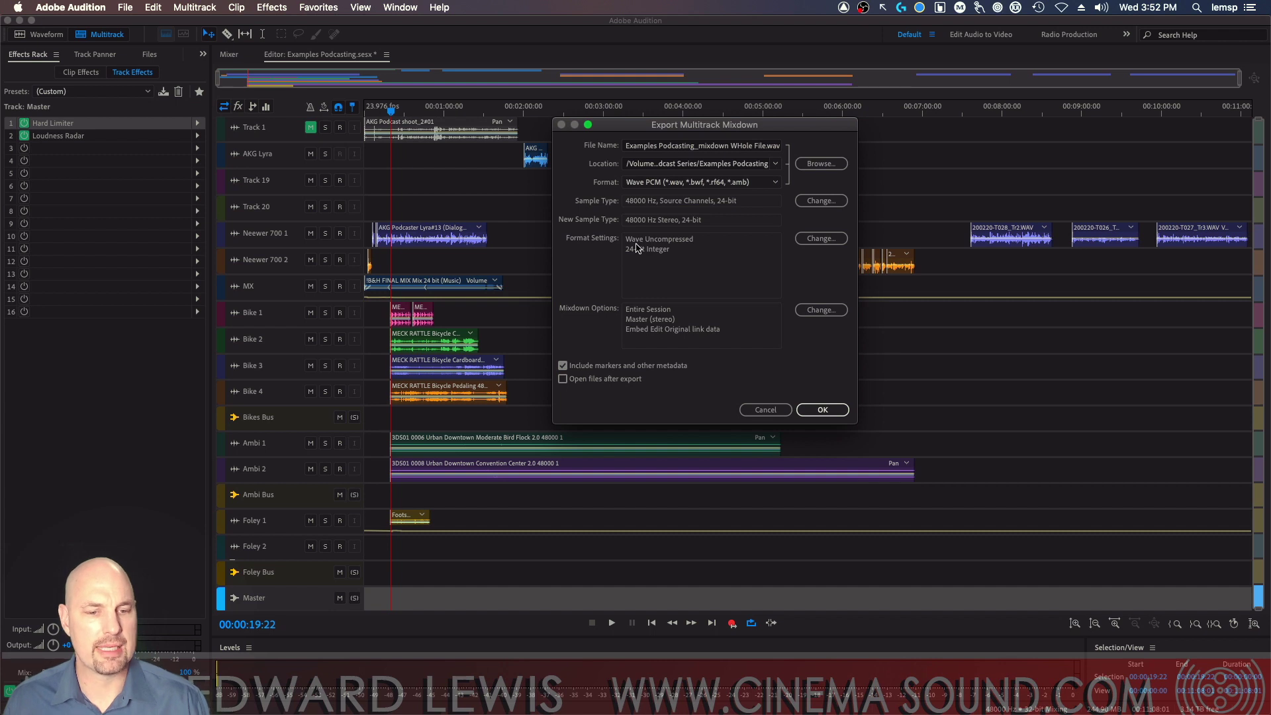
click(816, 239)
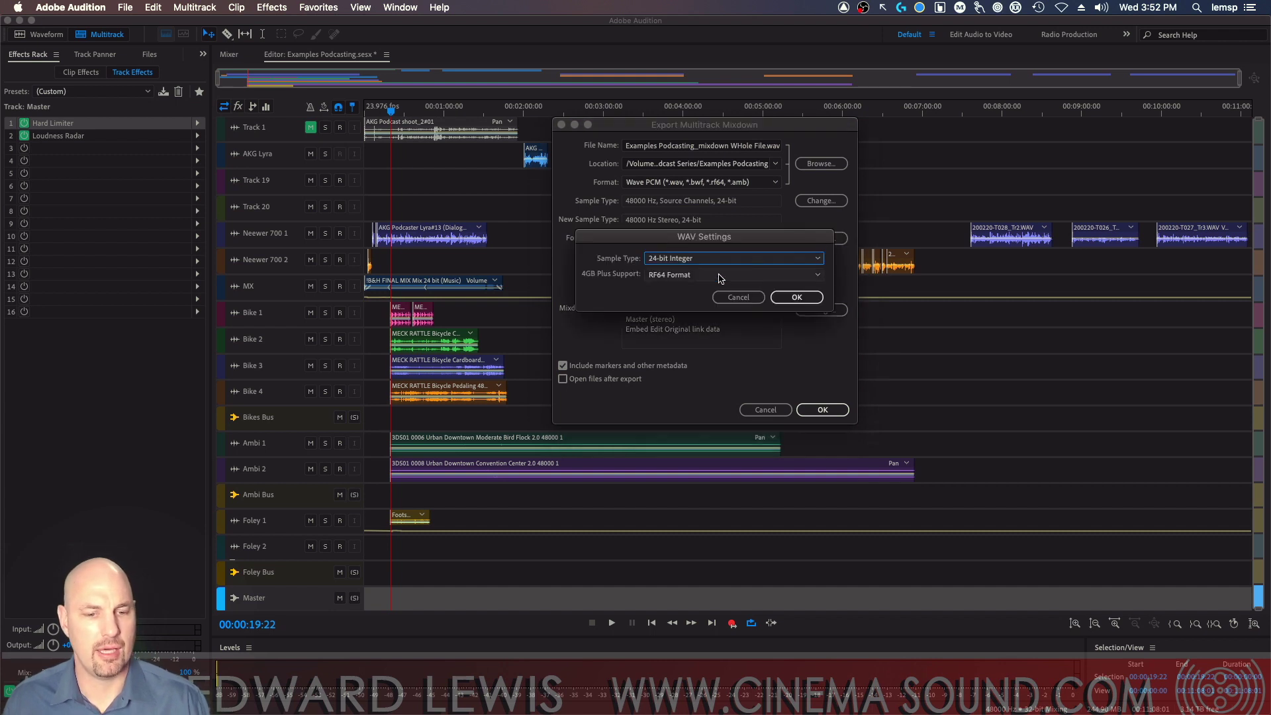
click(739, 298)
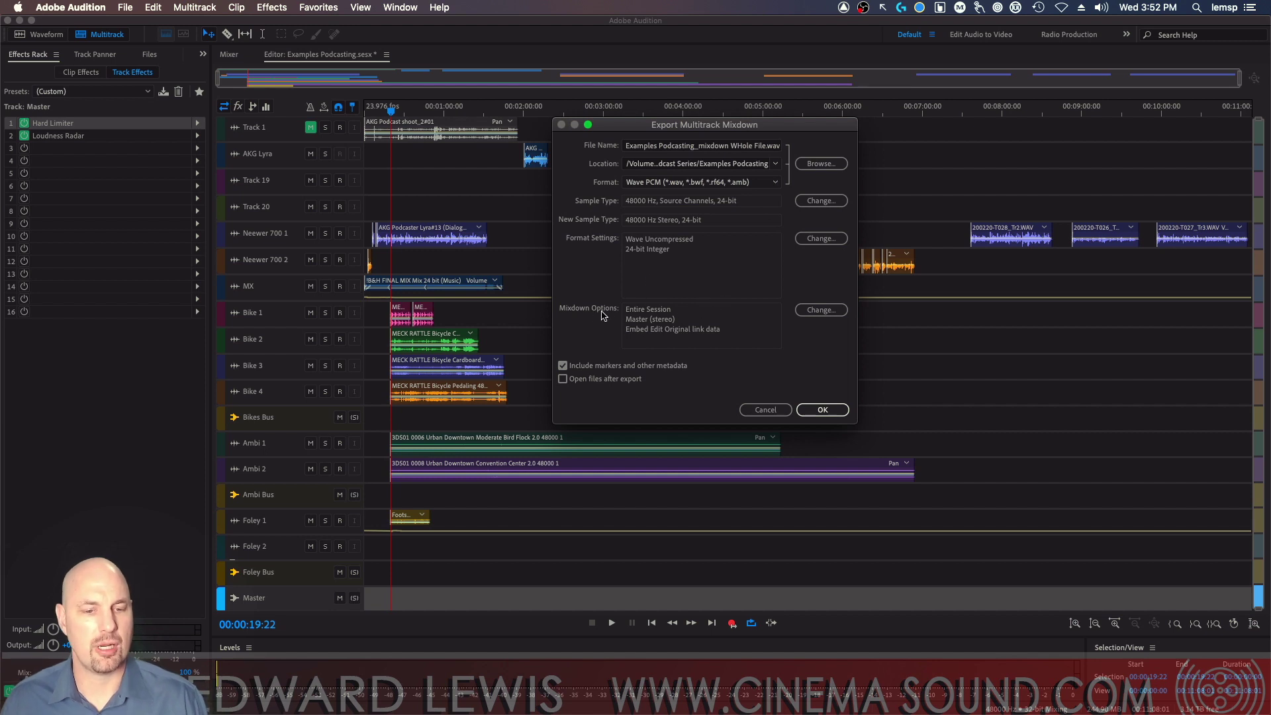
click(807, 314)
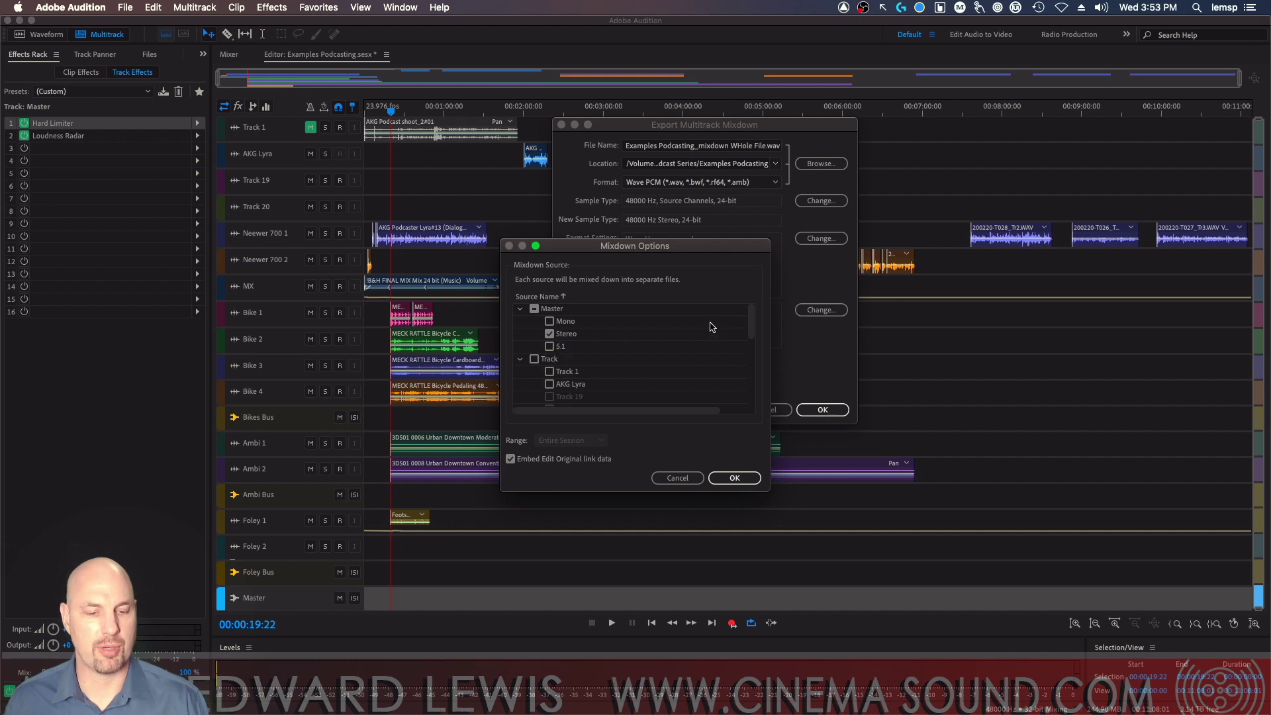
drag(751, 321, 742, 394)
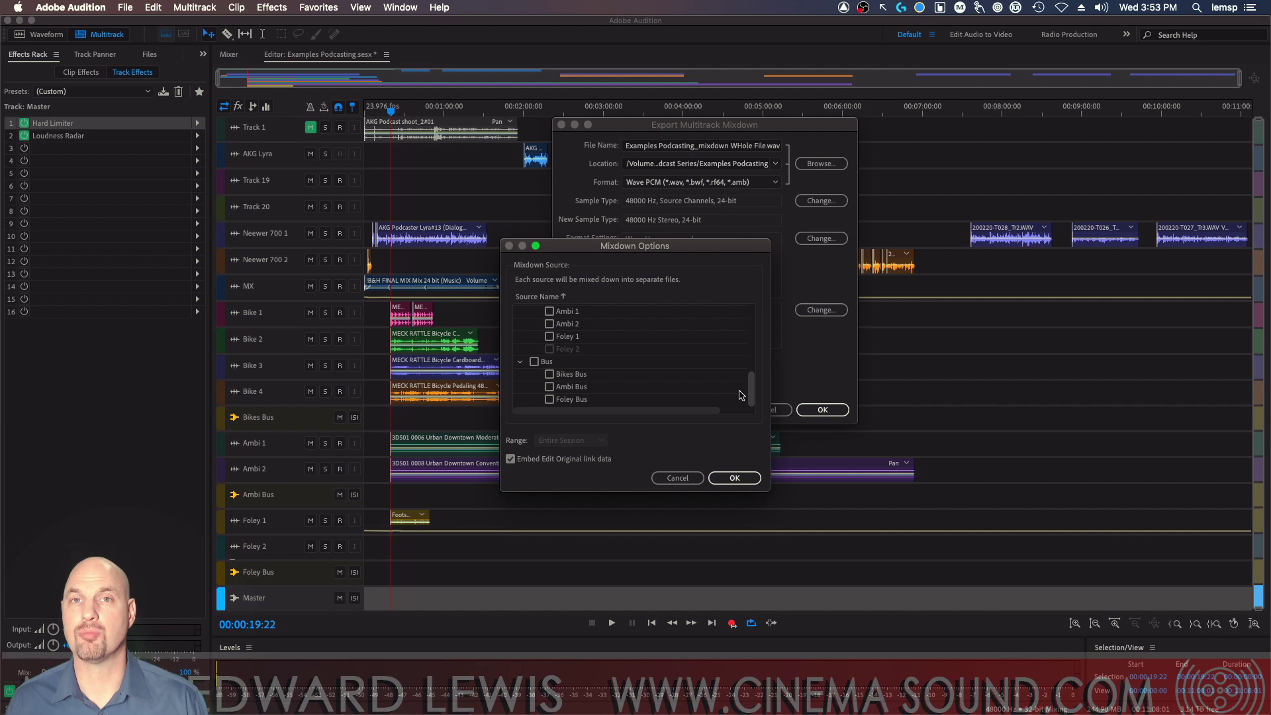
Add and then remove the Ambi Bus source, confirming a Master-stereo-only mixdown
click(550, 386)
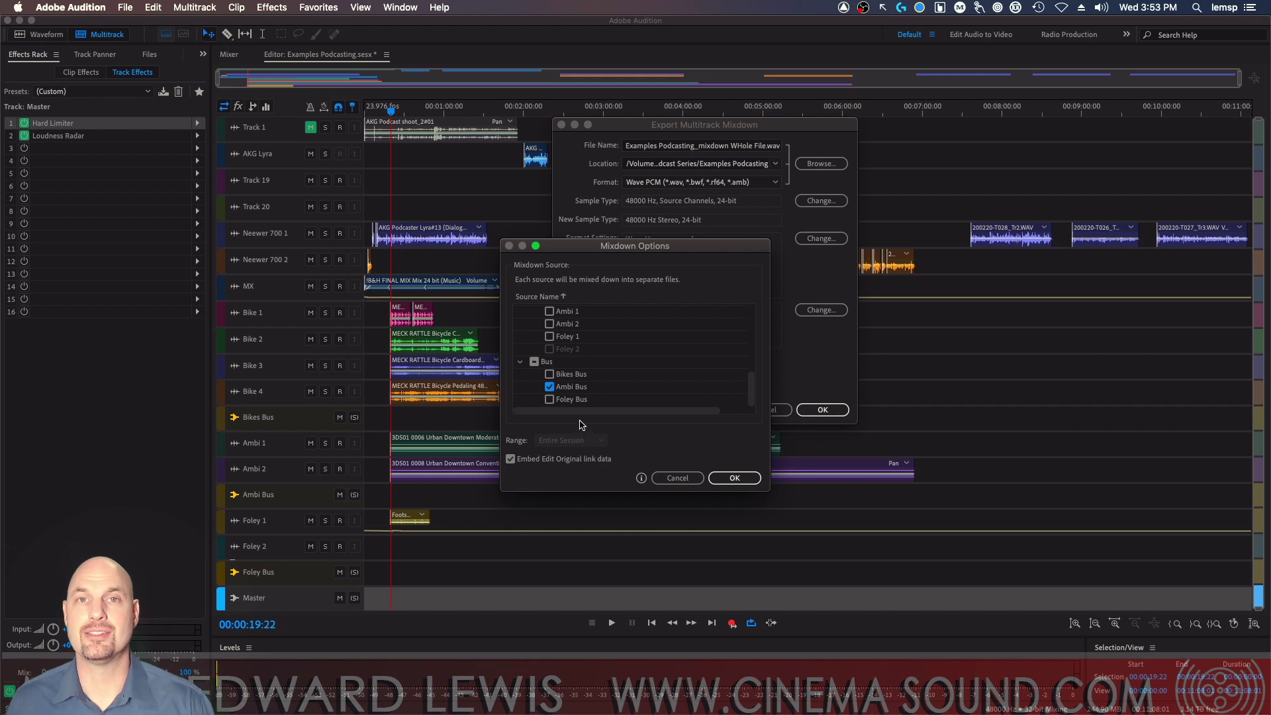
click(551, 386)
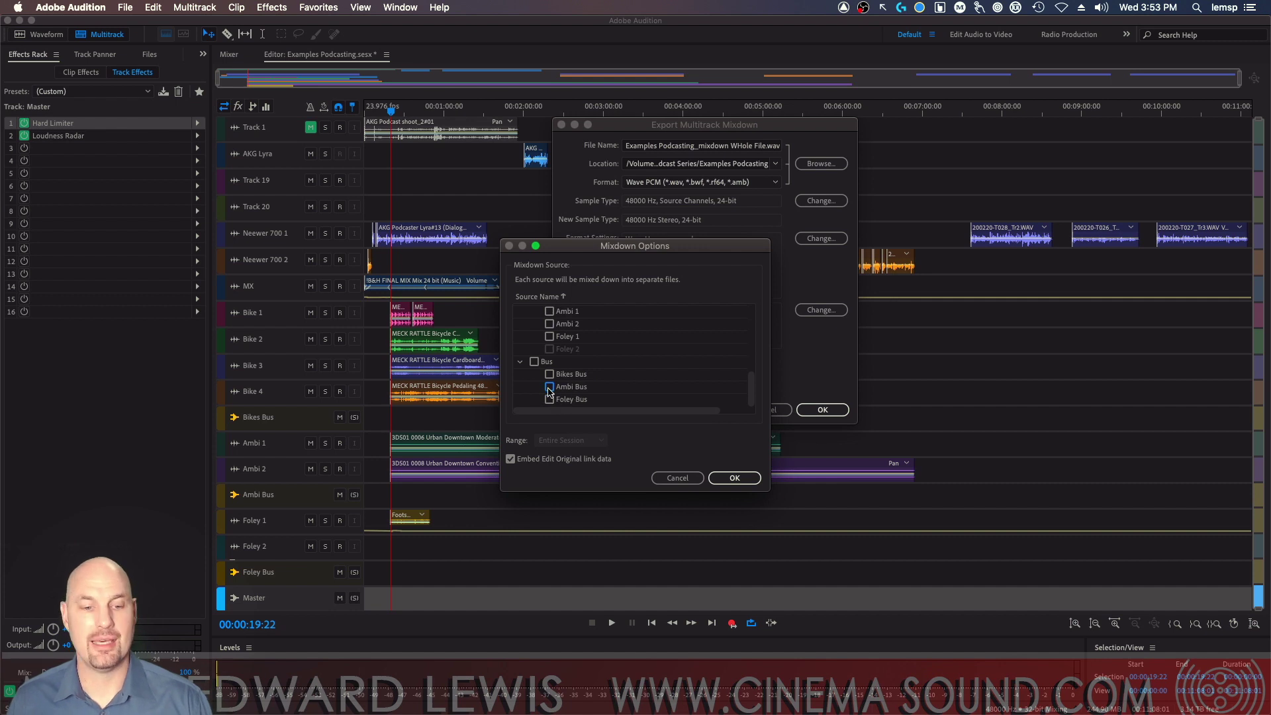
scroll(745, 372, up, 2)
scroll(744, 372, up, 5)
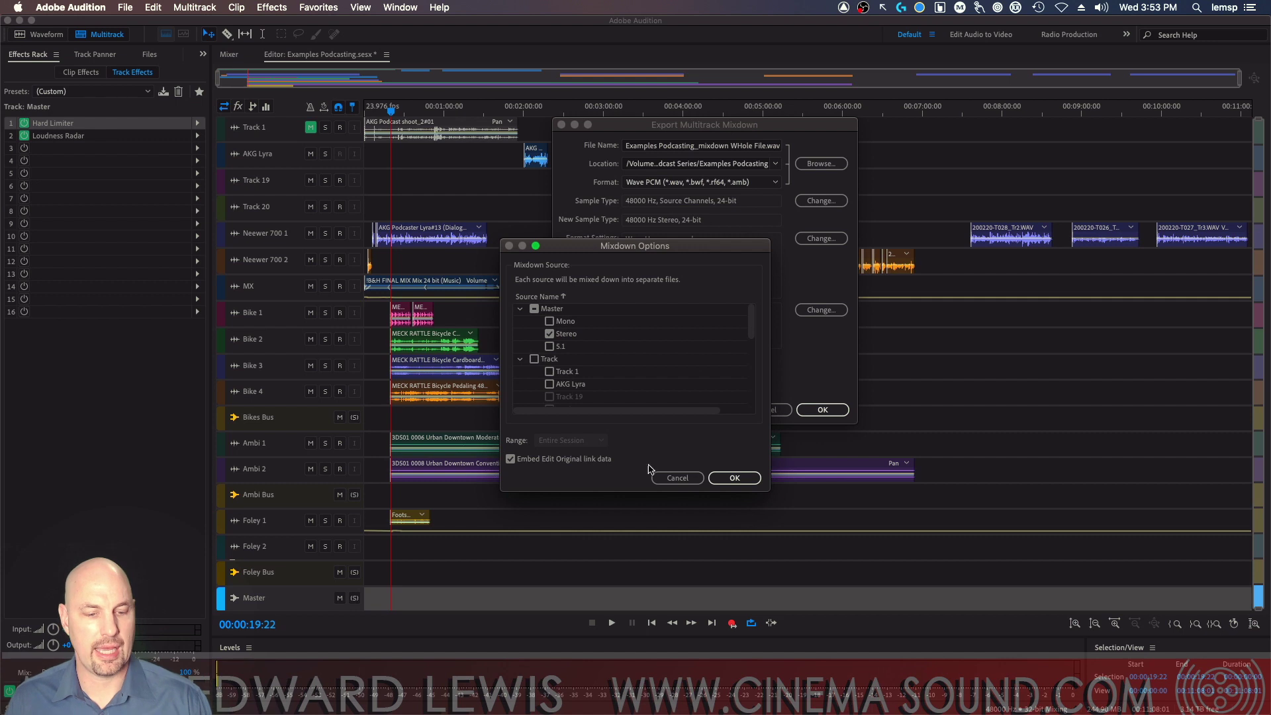
click(735, 477)
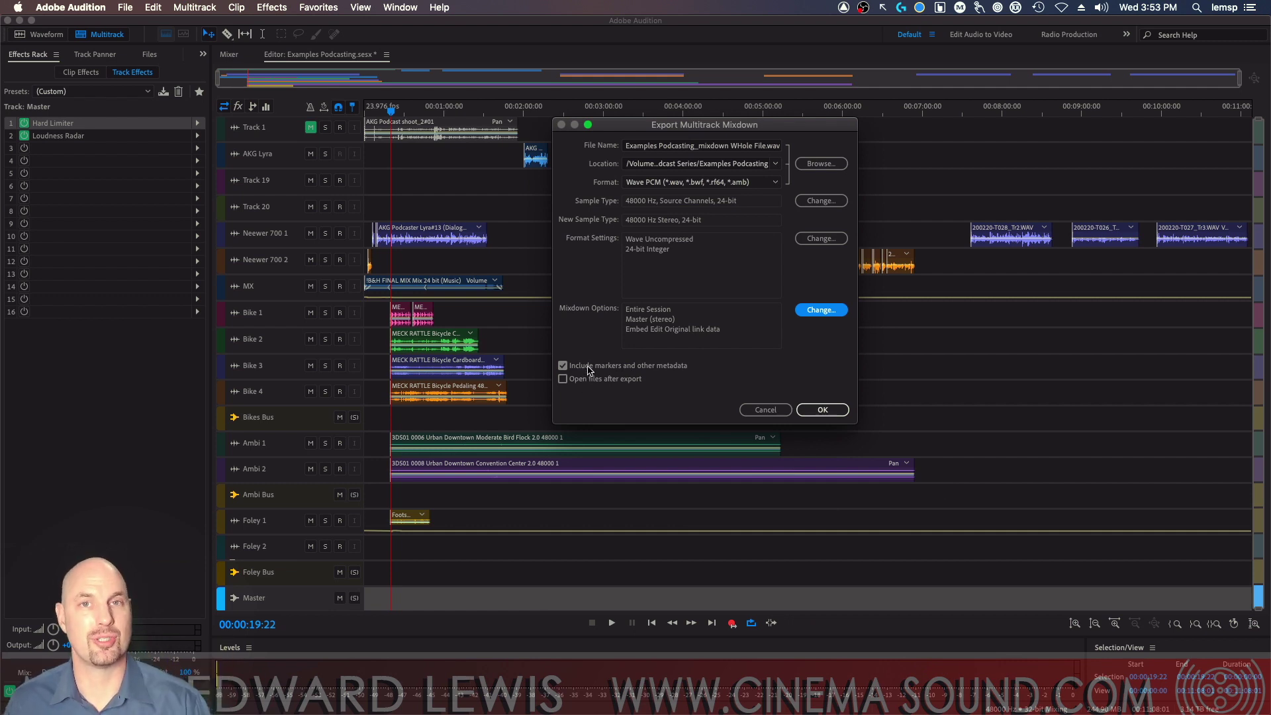
Confirm the Export Multitrack Mixdown dialog to begin exporting the entire session
click(586, 381)
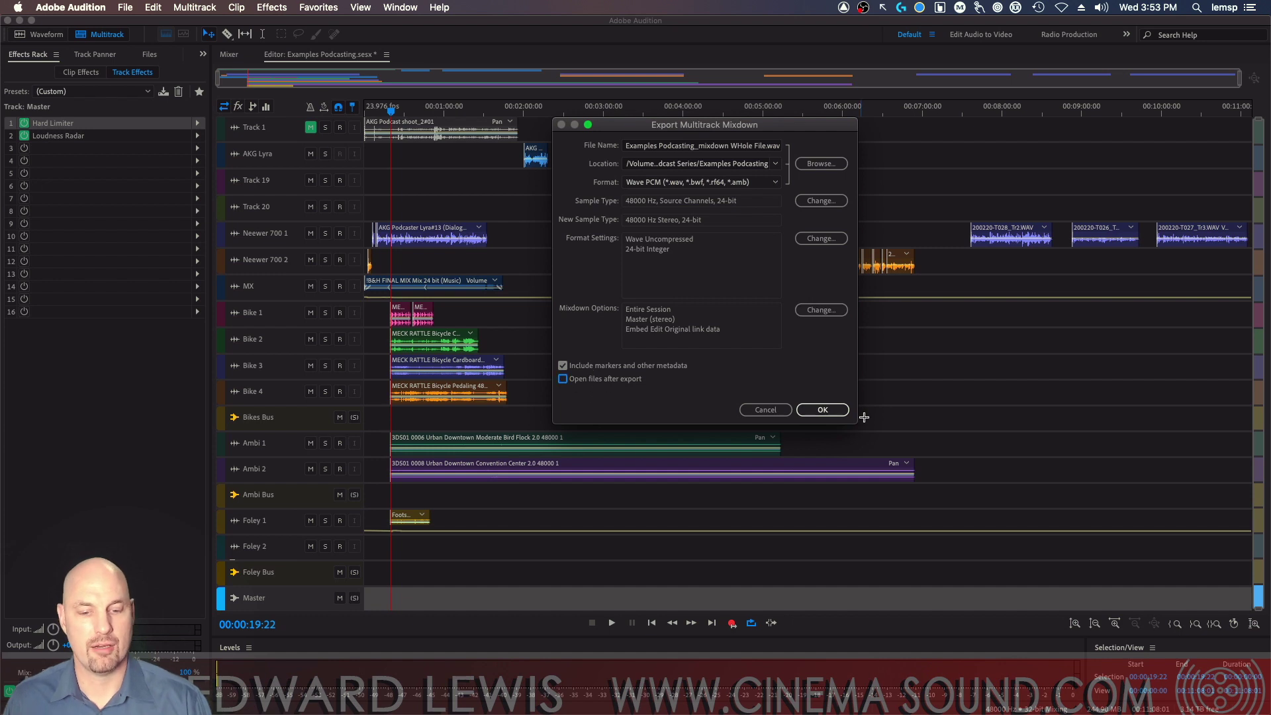
click(821, 411)
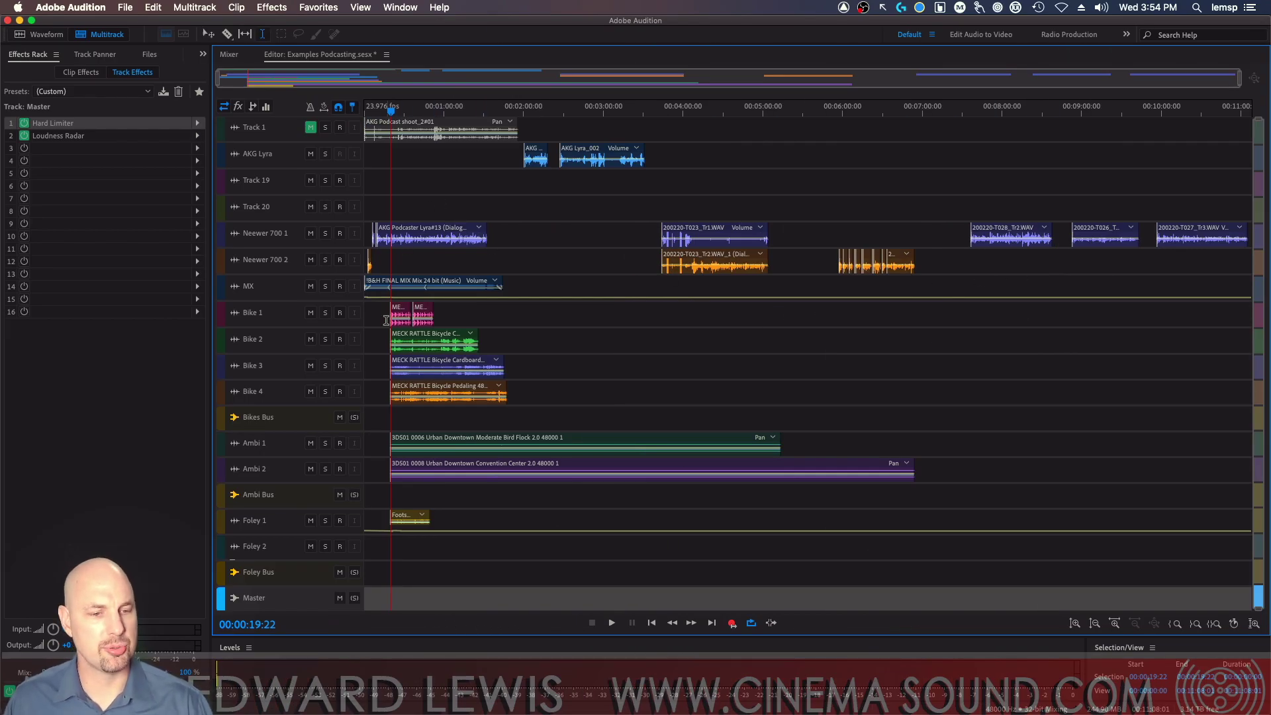
Select a time range across the session tracks and bring up the mixdown export choices
drag(378, 319, 519, 324)
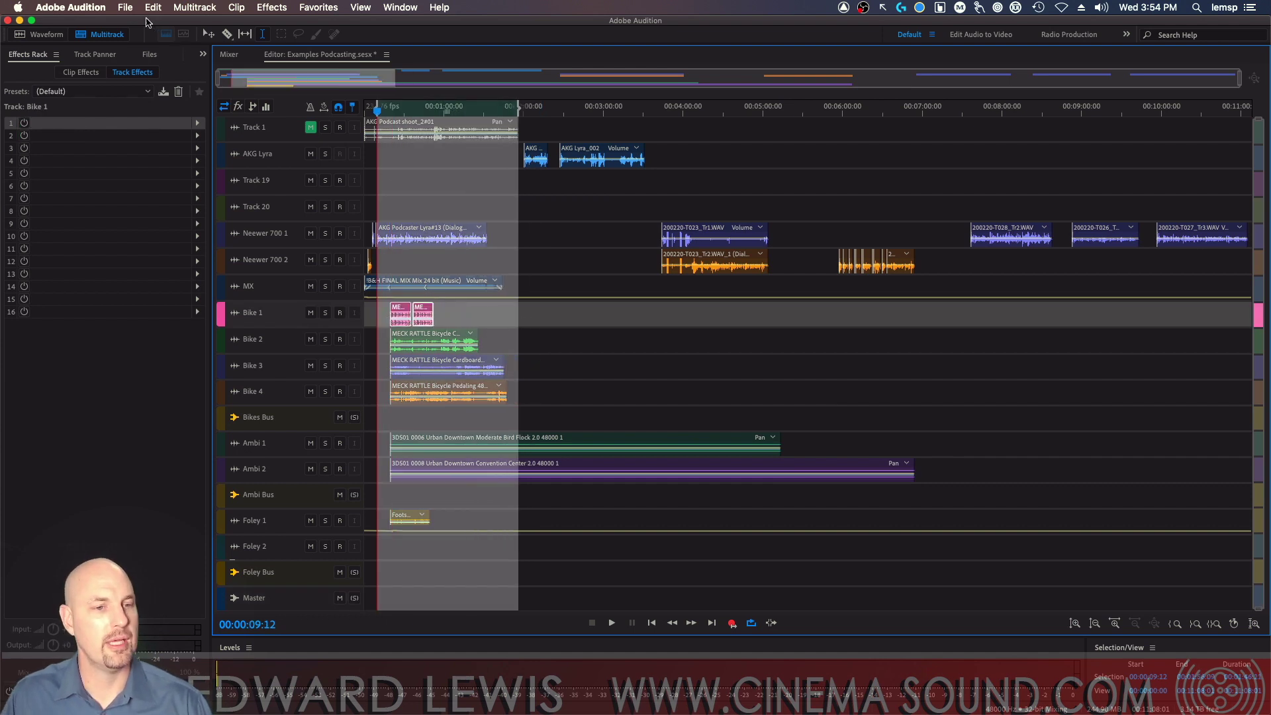
click(126, 9)
mouse_move(140, 243)
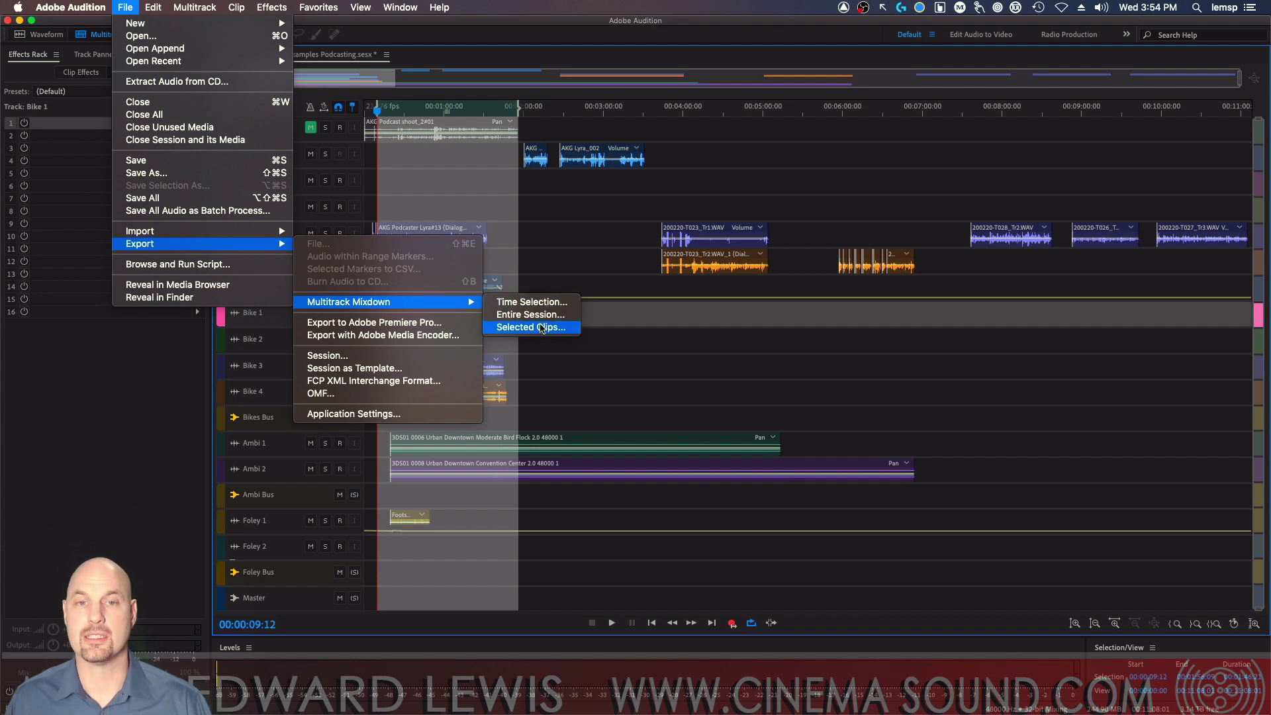
Export the time-selection mixdown, overwriting the existing Examples Podcasting_mixdown.wav
click(542, 303)
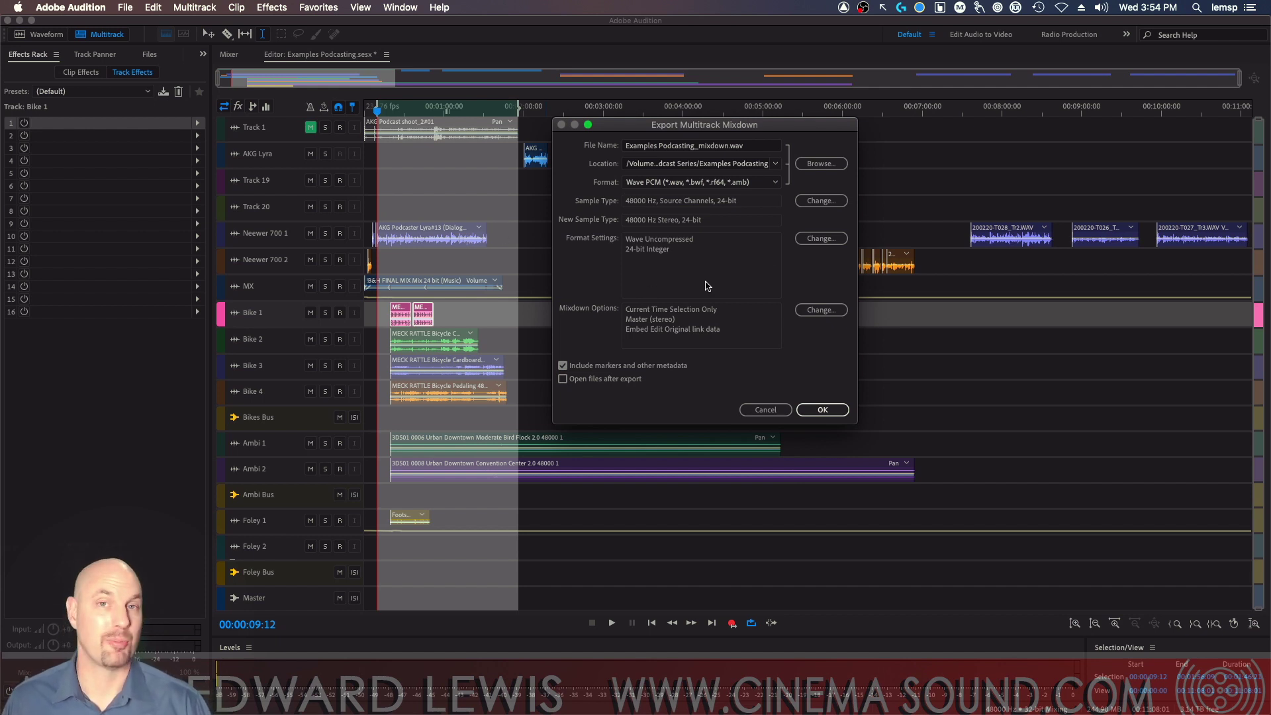
click(826, 410)
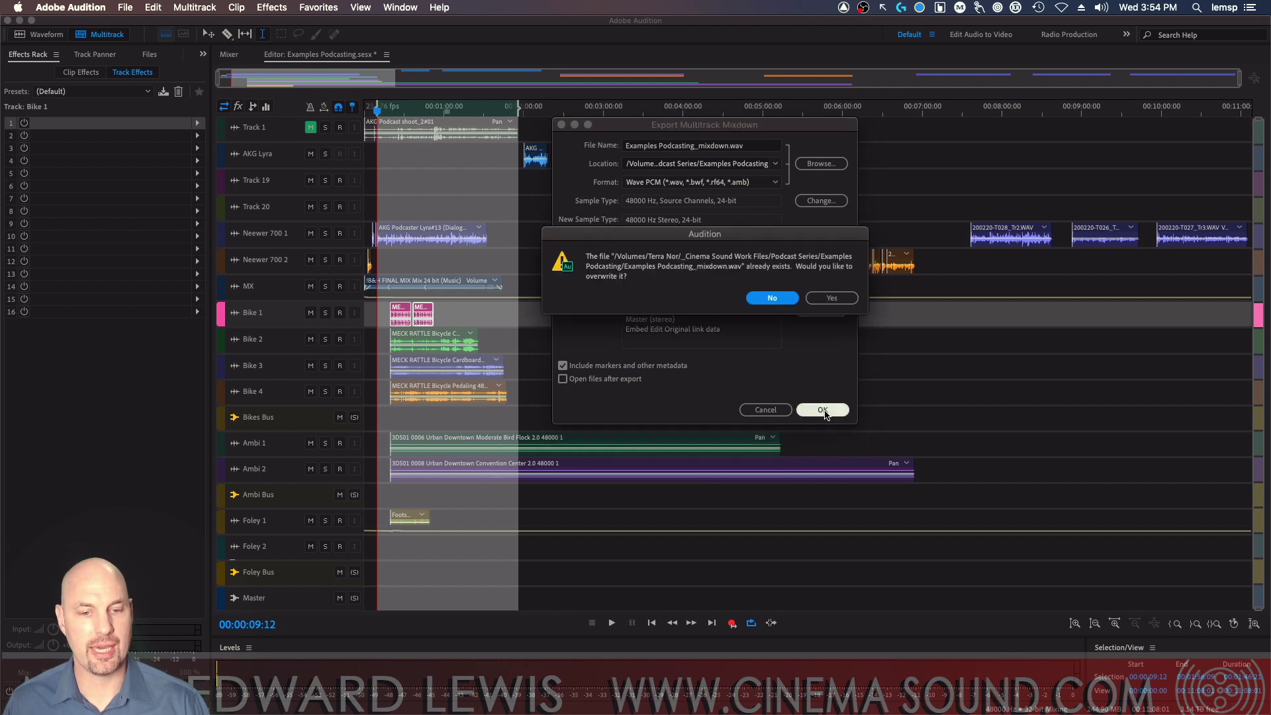
click(829, 300)
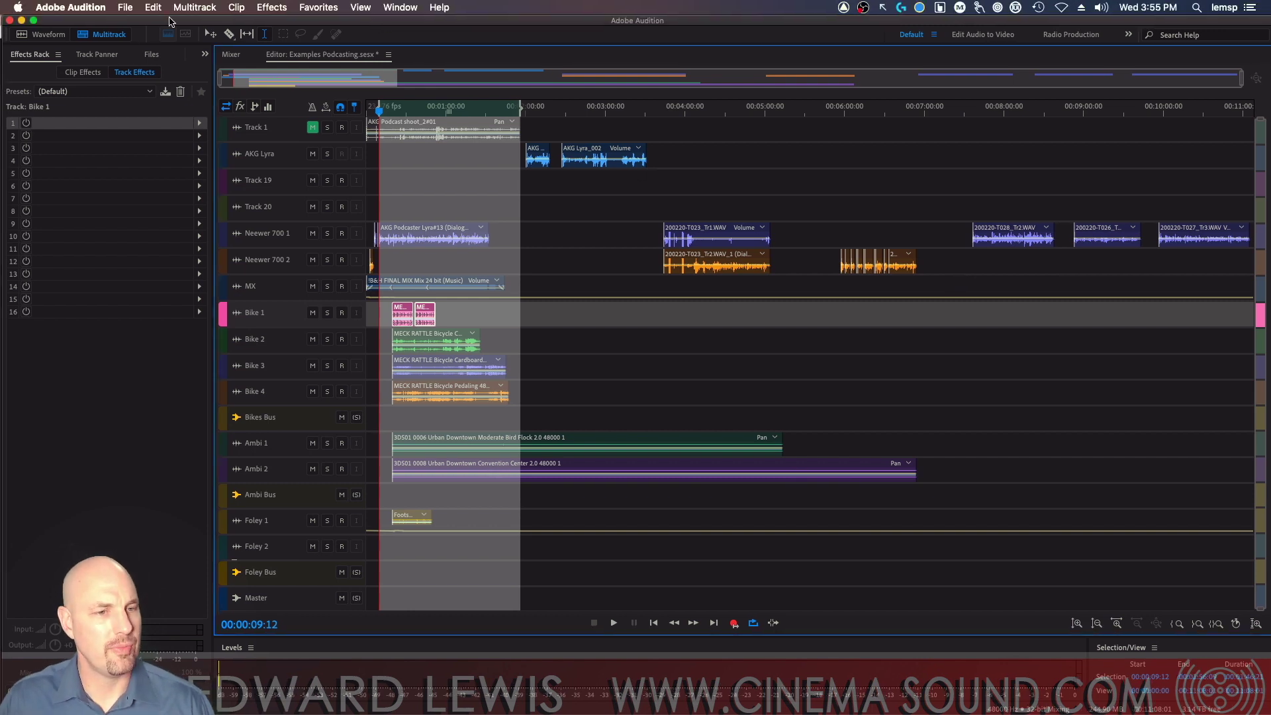
Bring up the Export with Adobe Media Encoder dialog from the File menu
click(125, 8)
mouse_move(140, 243)
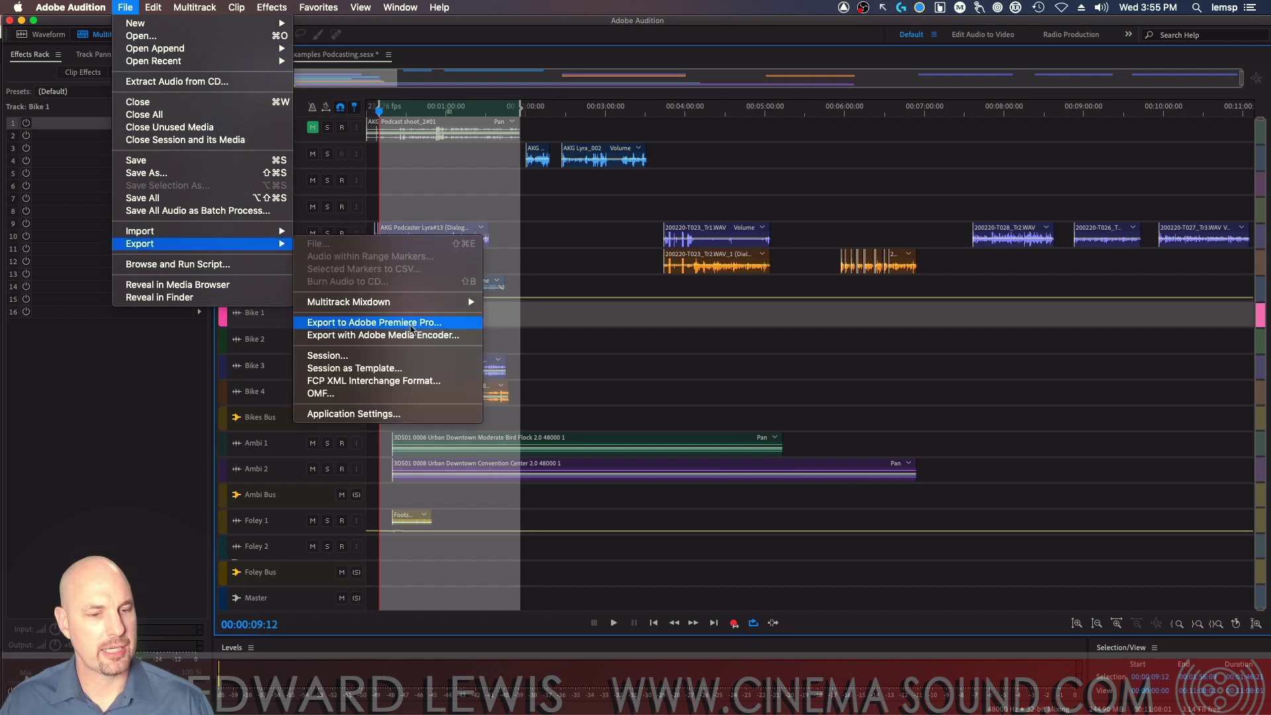
click(435, 338)
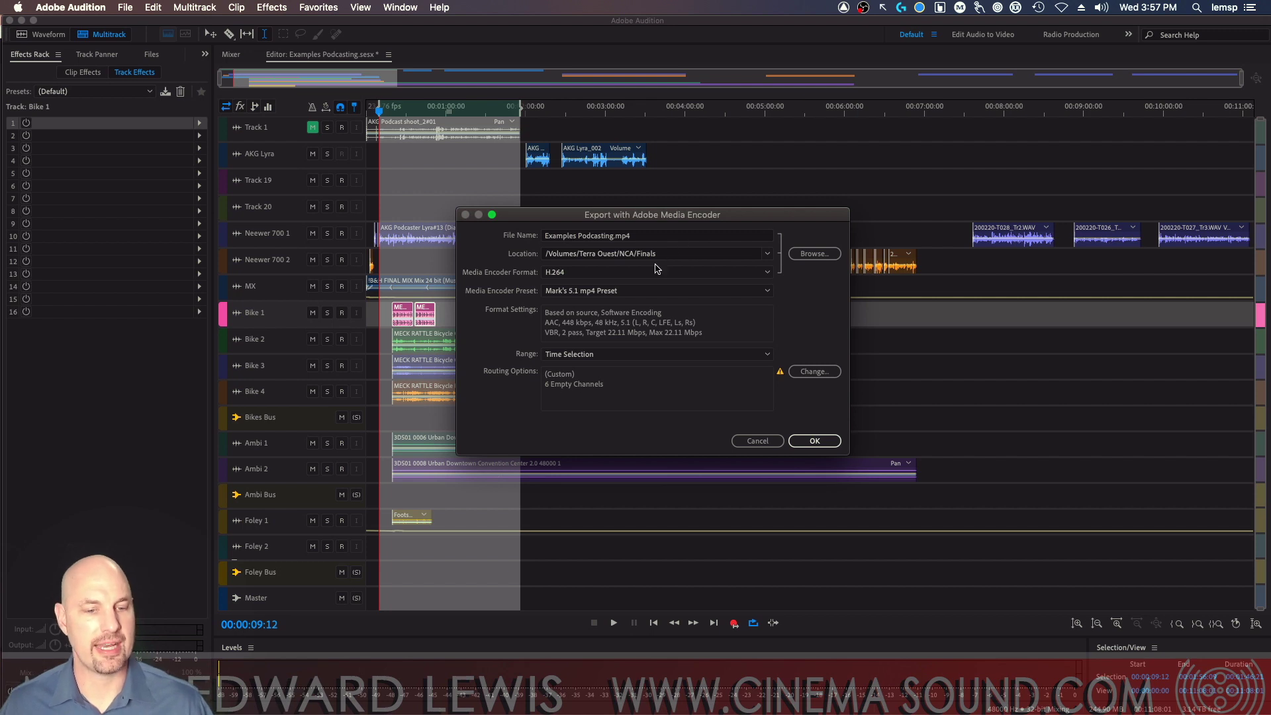
Name the output 'Examples Podcasting ful mix ME' and save it in Terra Nor/_Cinema Sound Work Files/Podcast Series
click(606, 236)
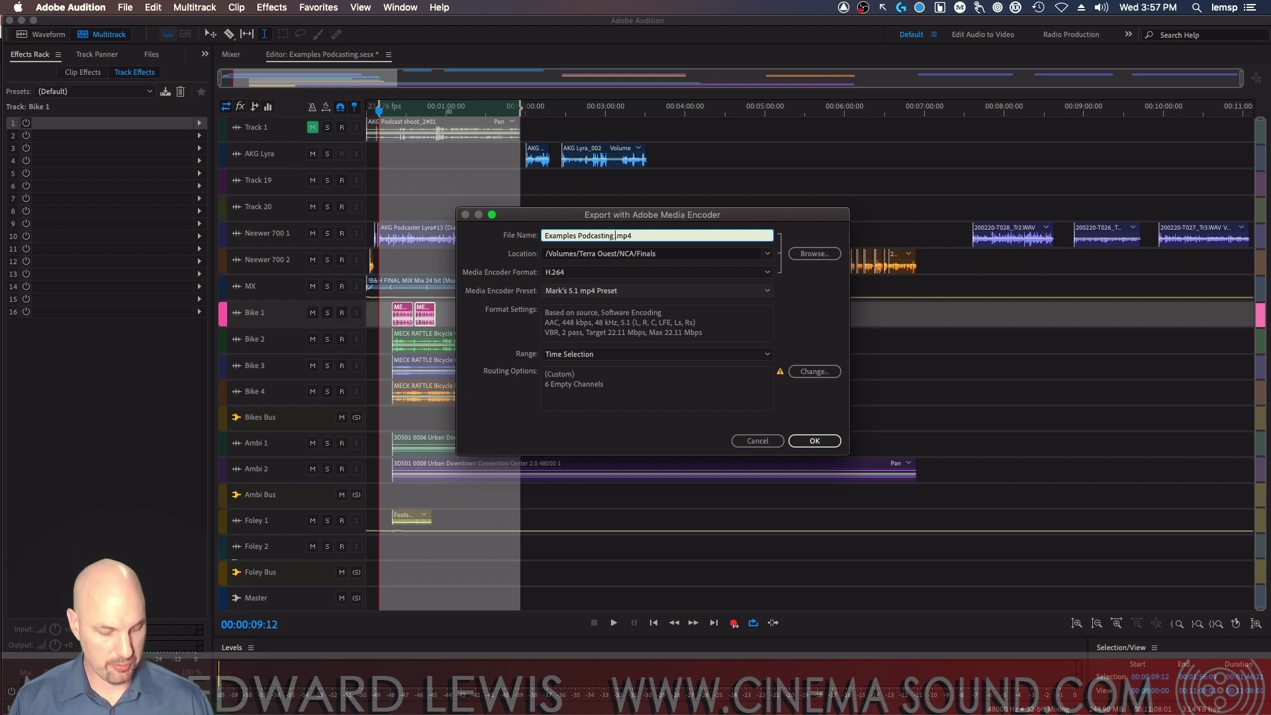
text(ful mix ME)
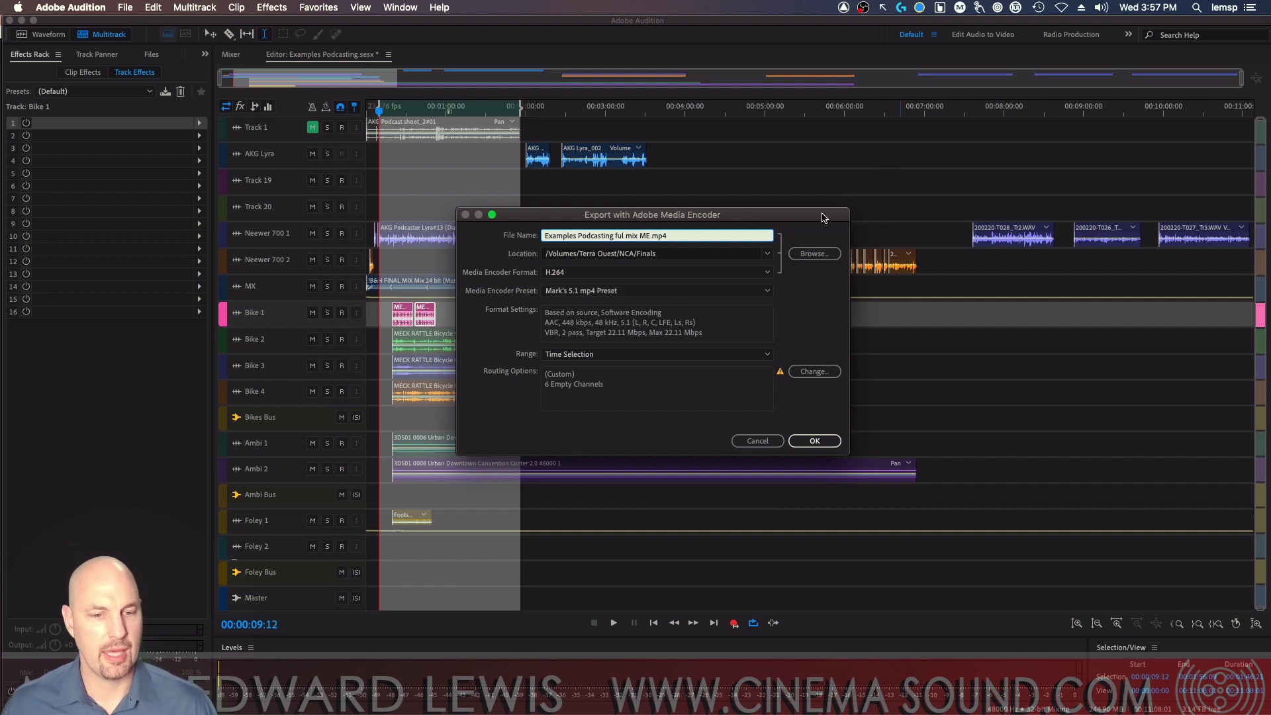
click(807, 255)
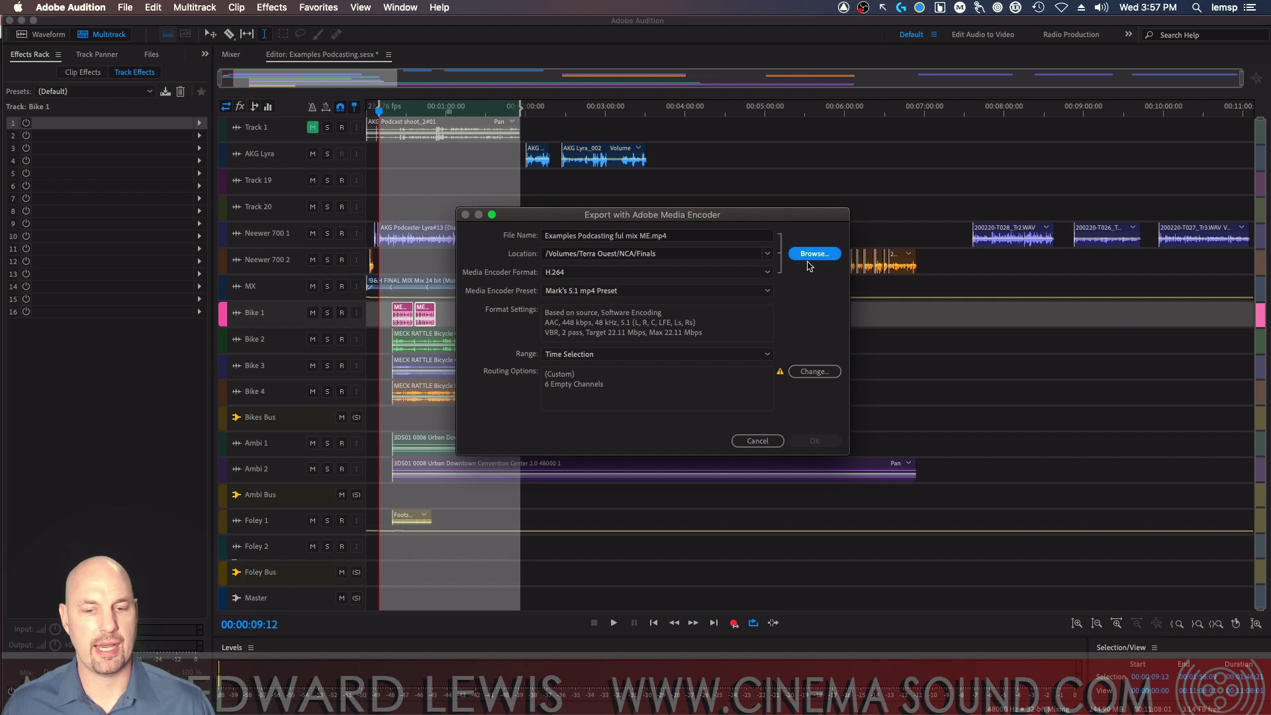
click(547, 286)
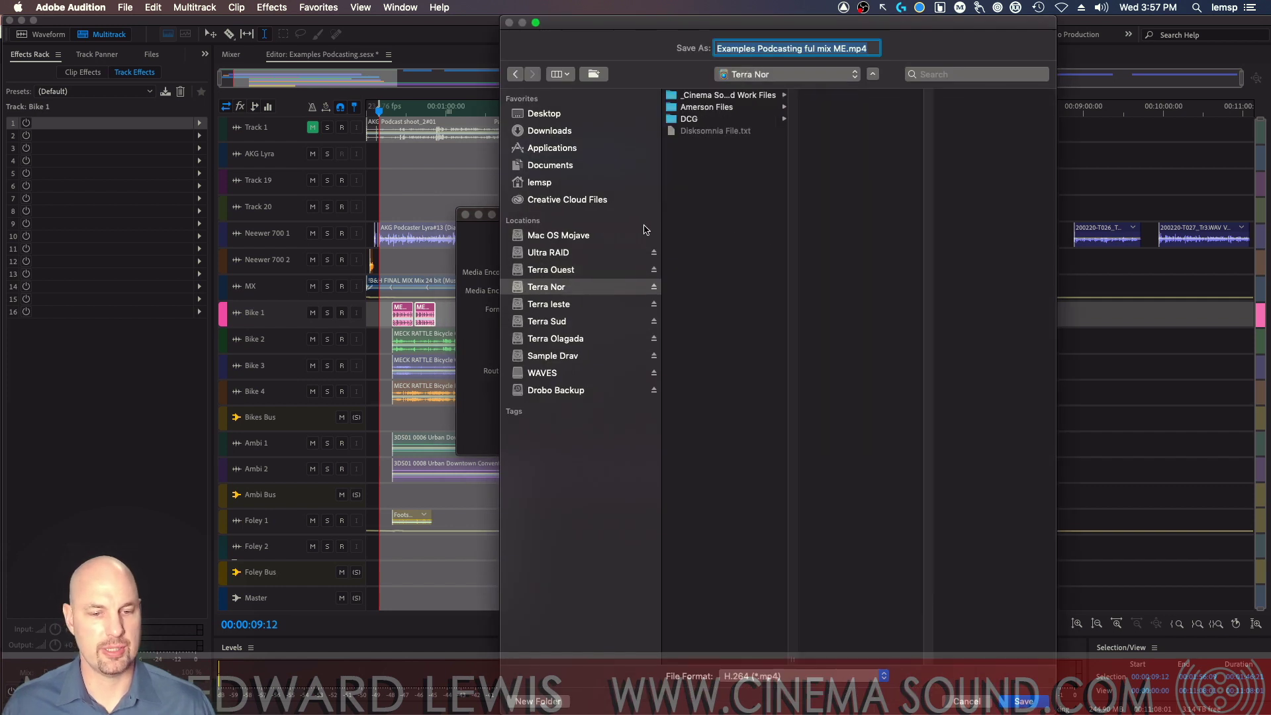
click(745, 96)
click(831, 130)
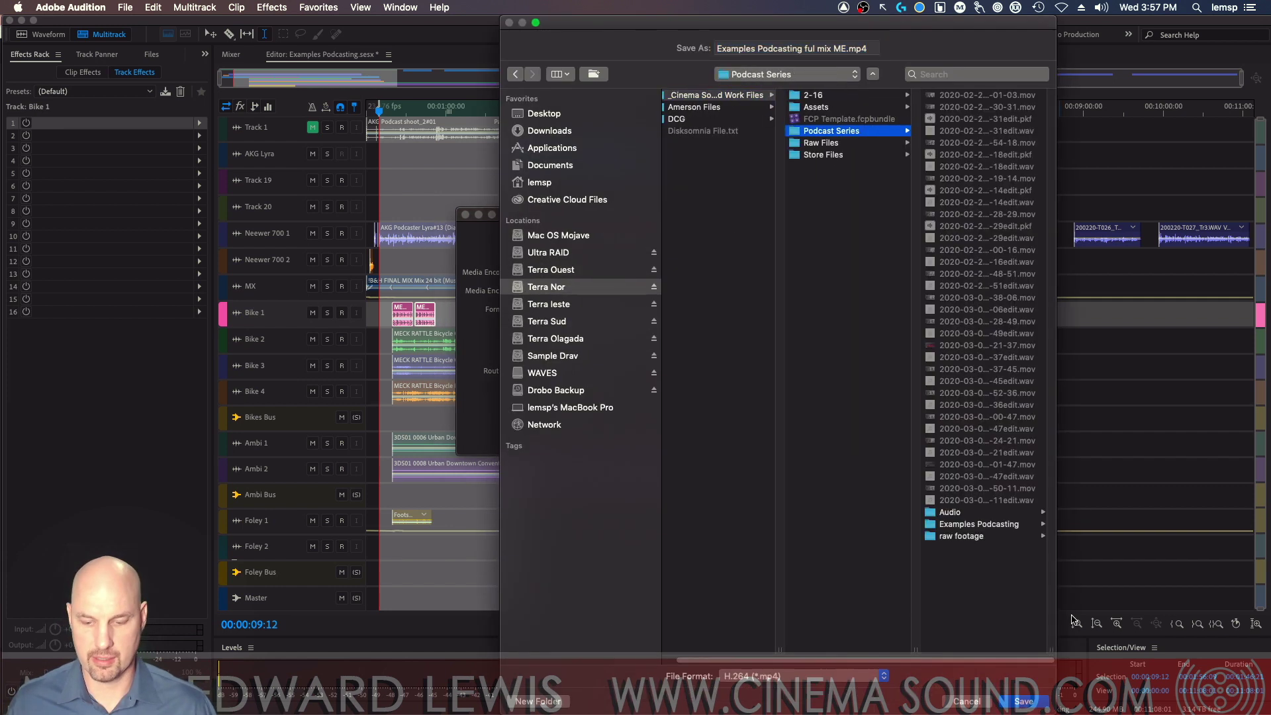
click(1024, 703)
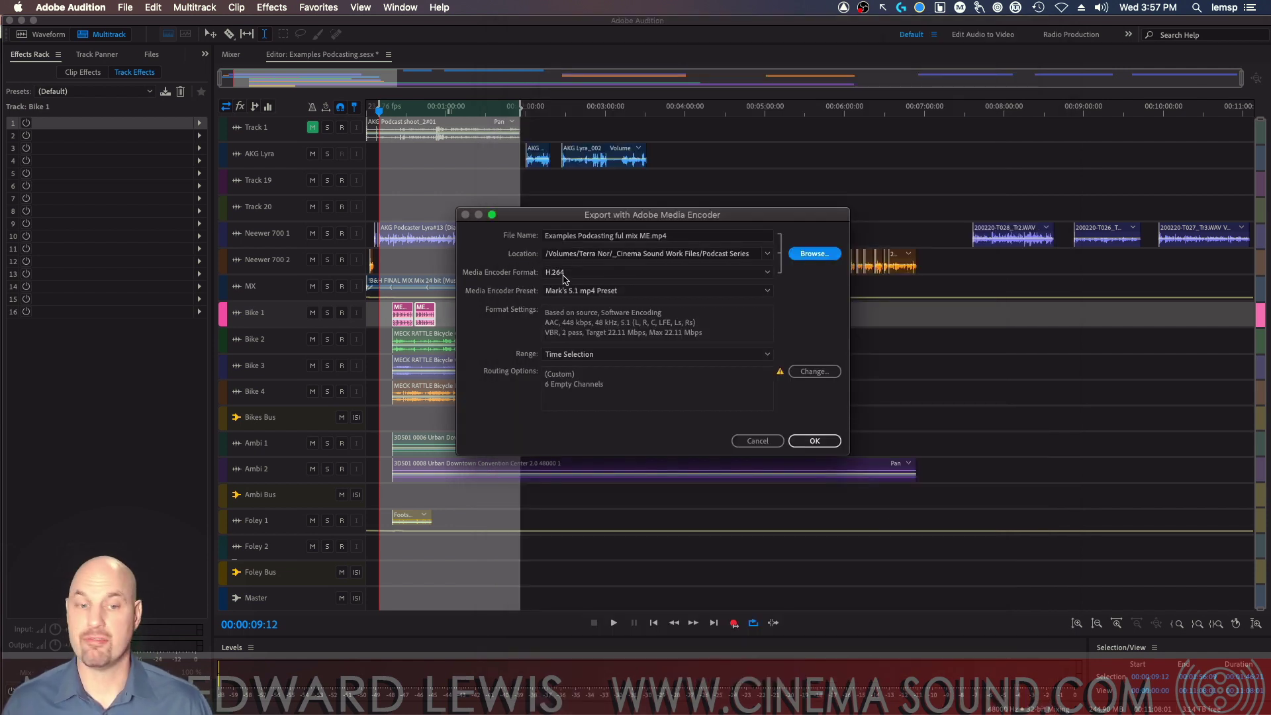
After briefly trying AIFF, set Waveform Audio, WAV 48 kHz 16-bit preset, and Time Selection range
click(765, 275)
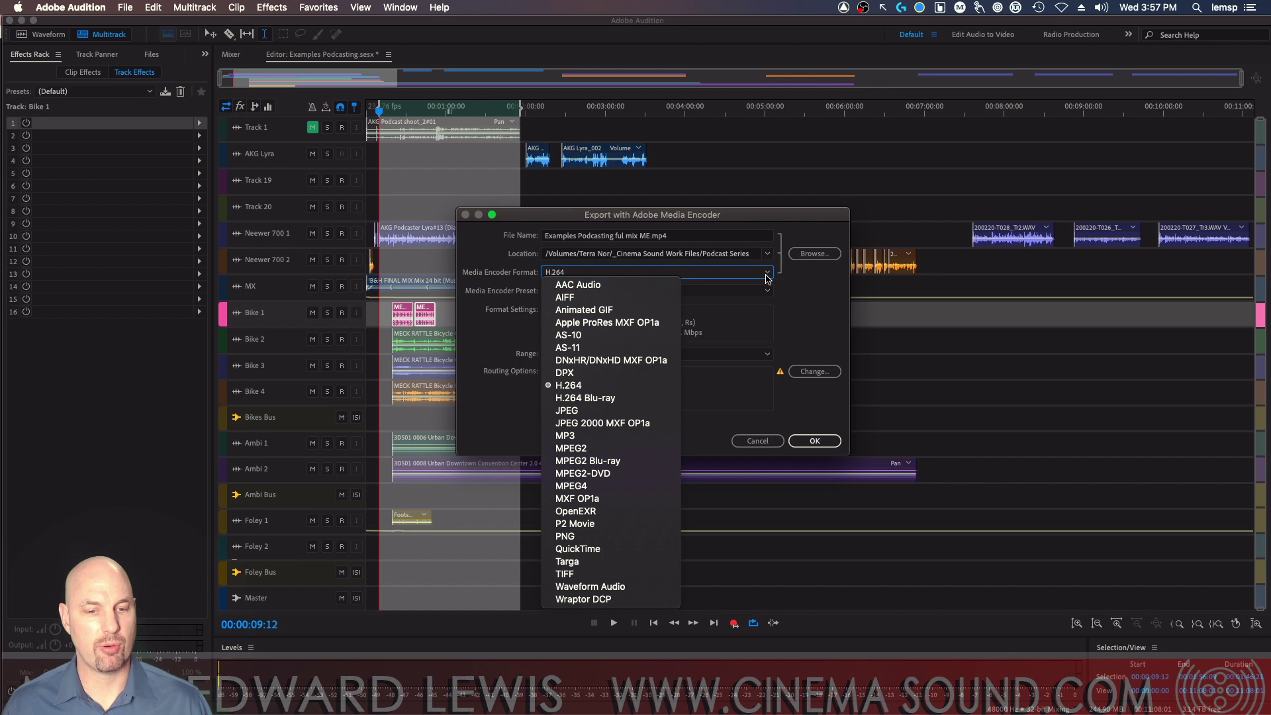
click(607, 586)
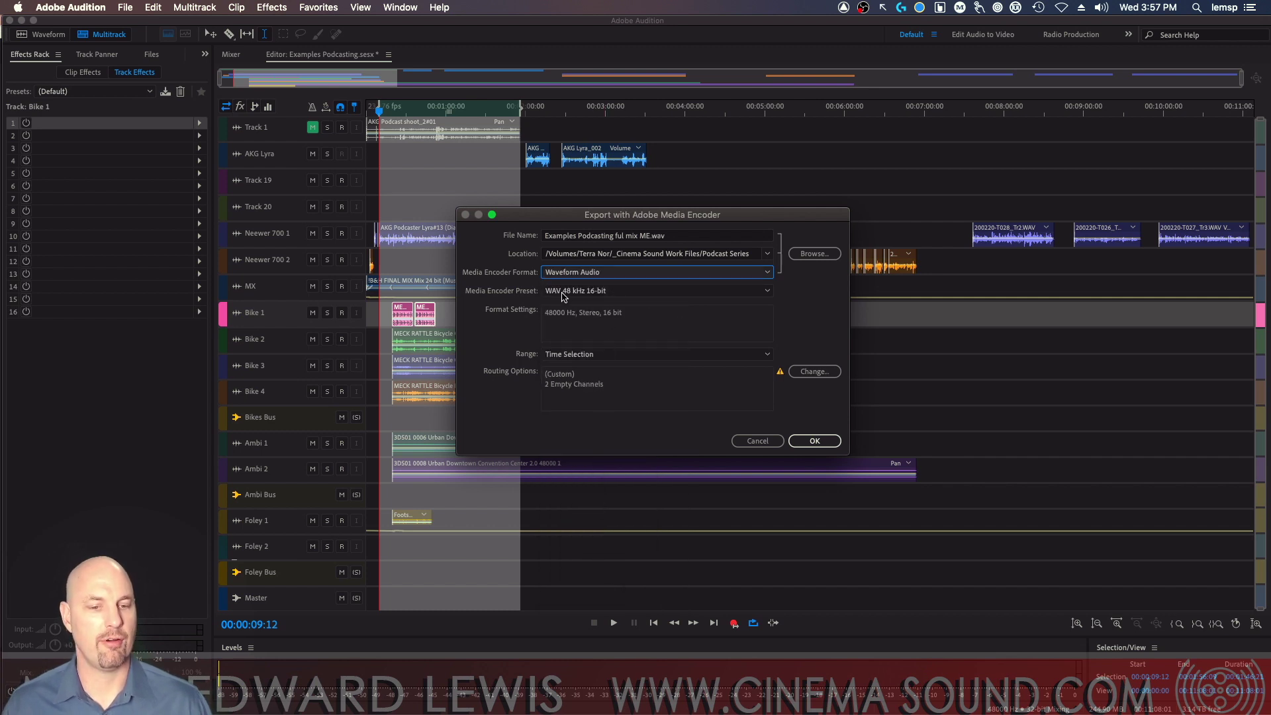
click(712, 297)
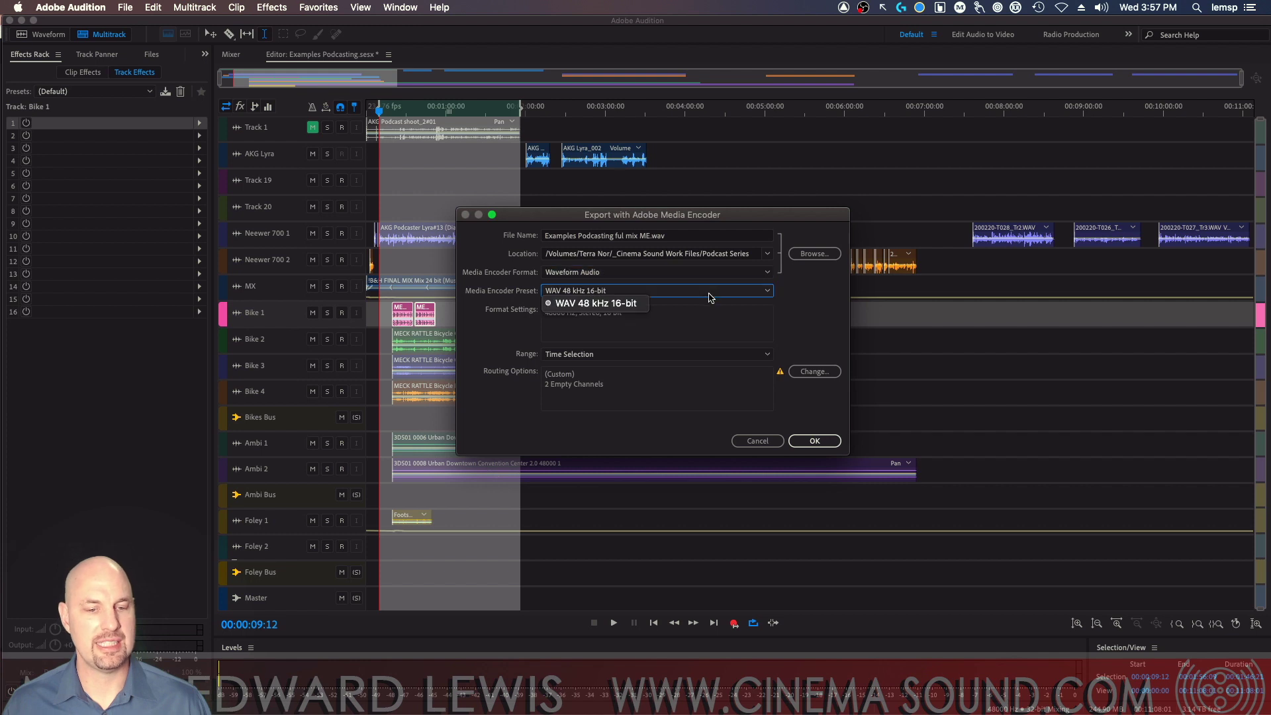
click(633, 306)
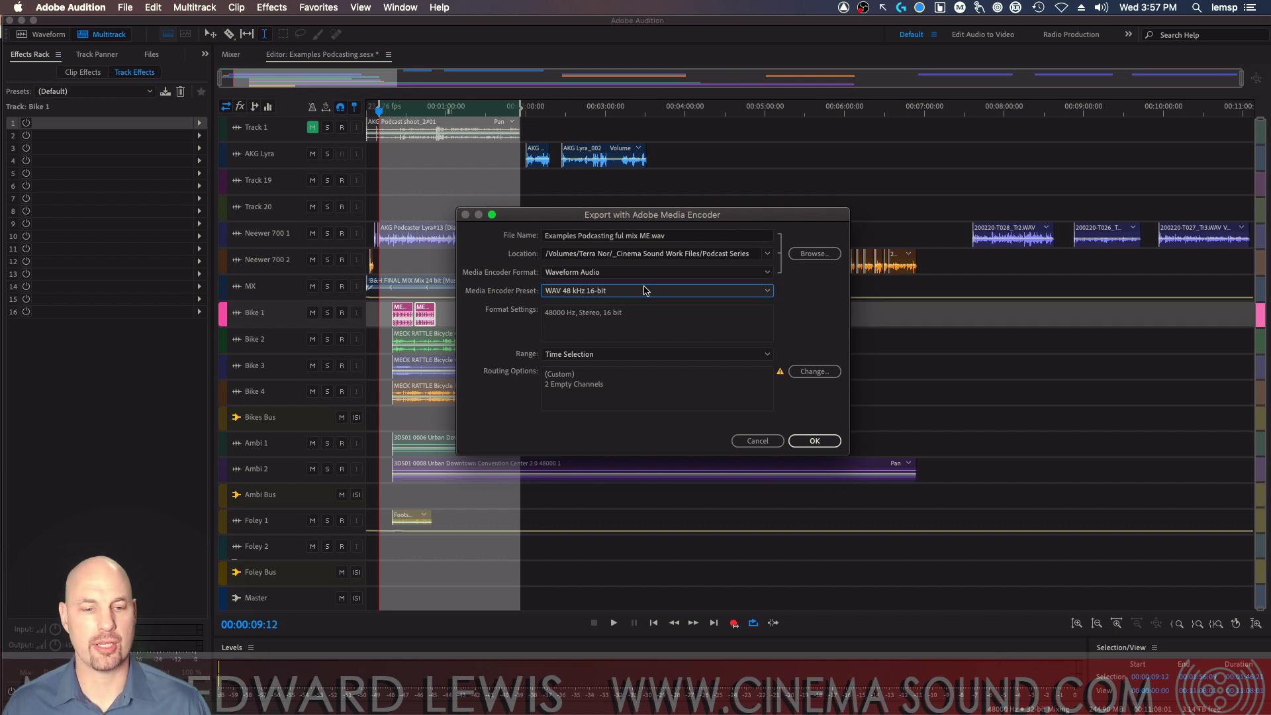
click(645, 272)
click(648, 298)
click(658, 292)
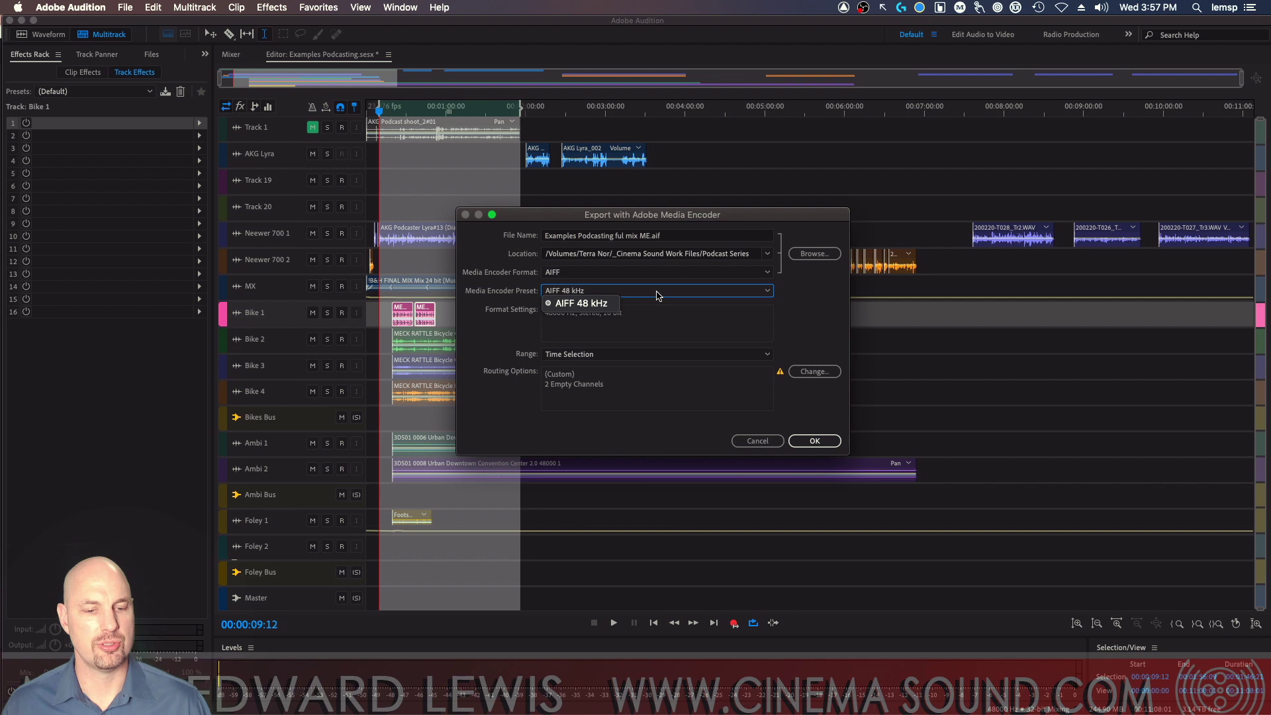
click(607, 304)
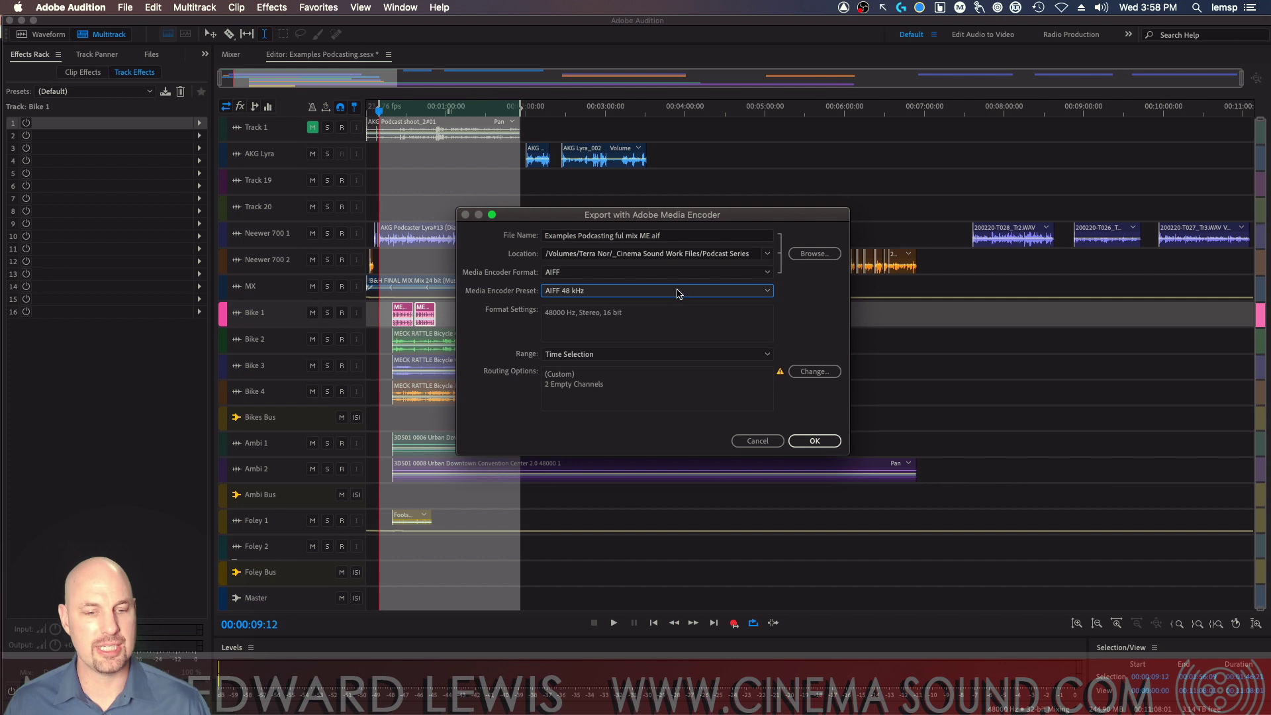
click(676, 273)
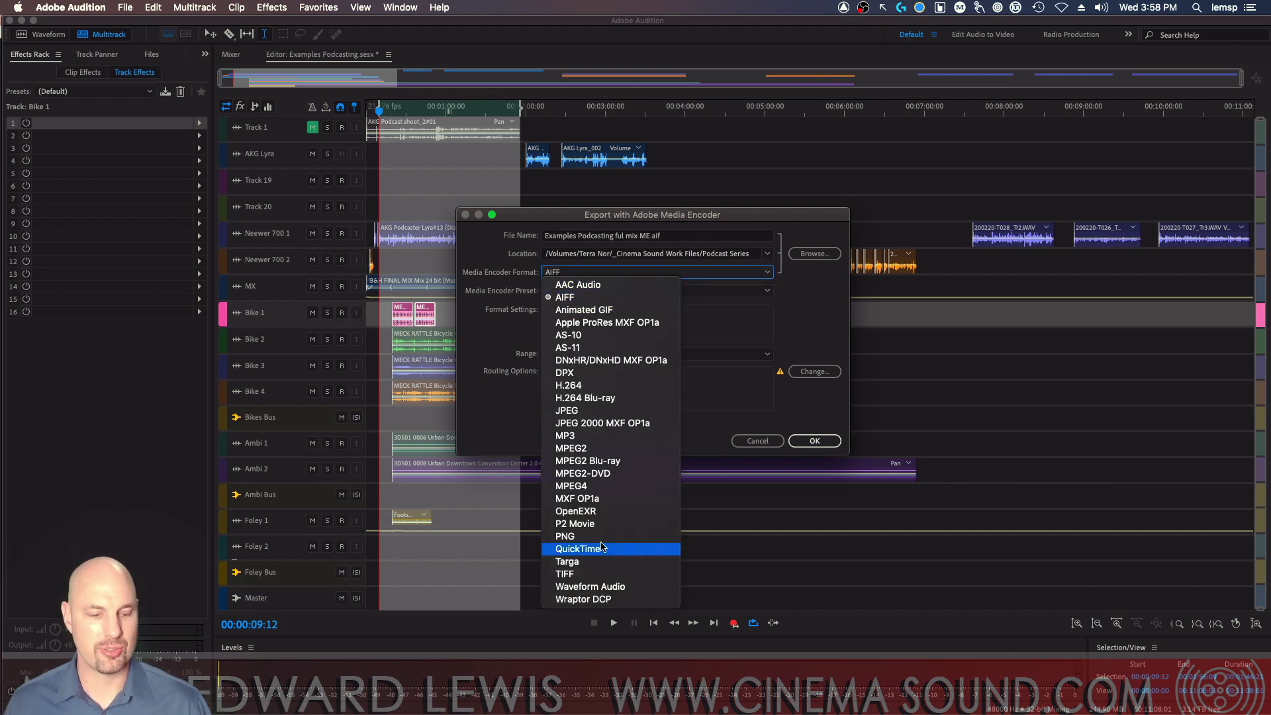
click(614, 588)
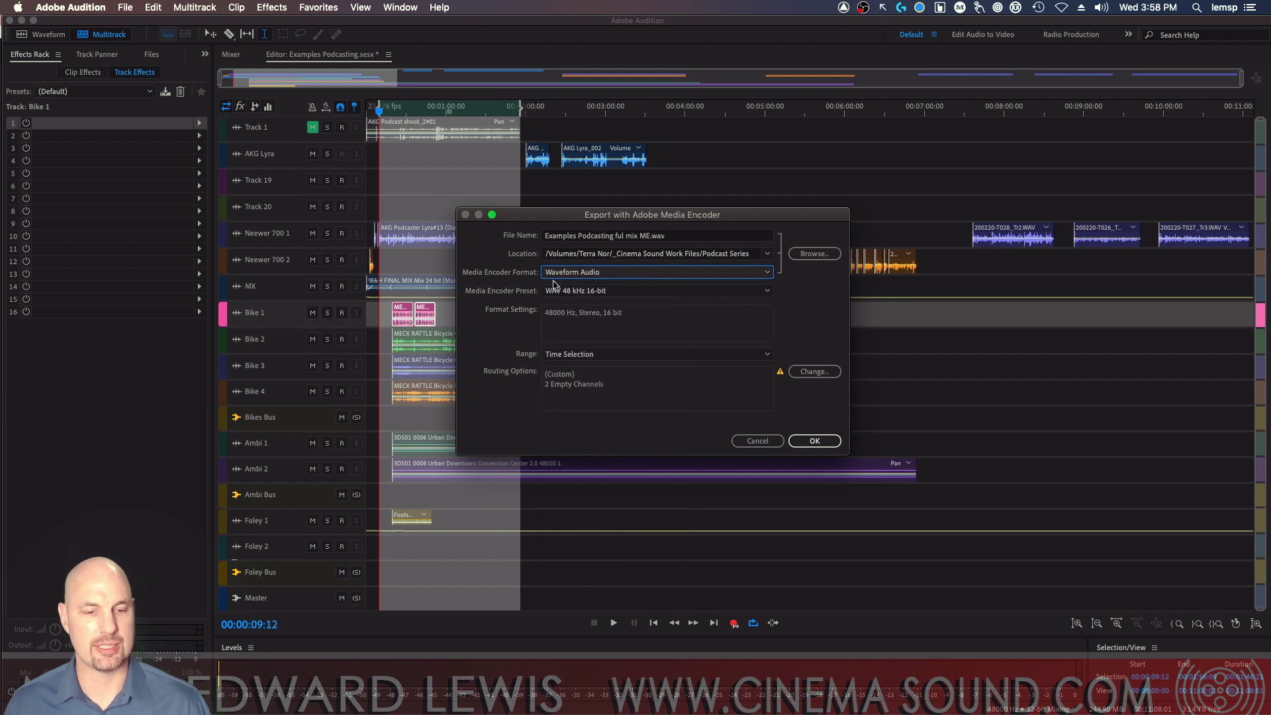
click(656, 356)
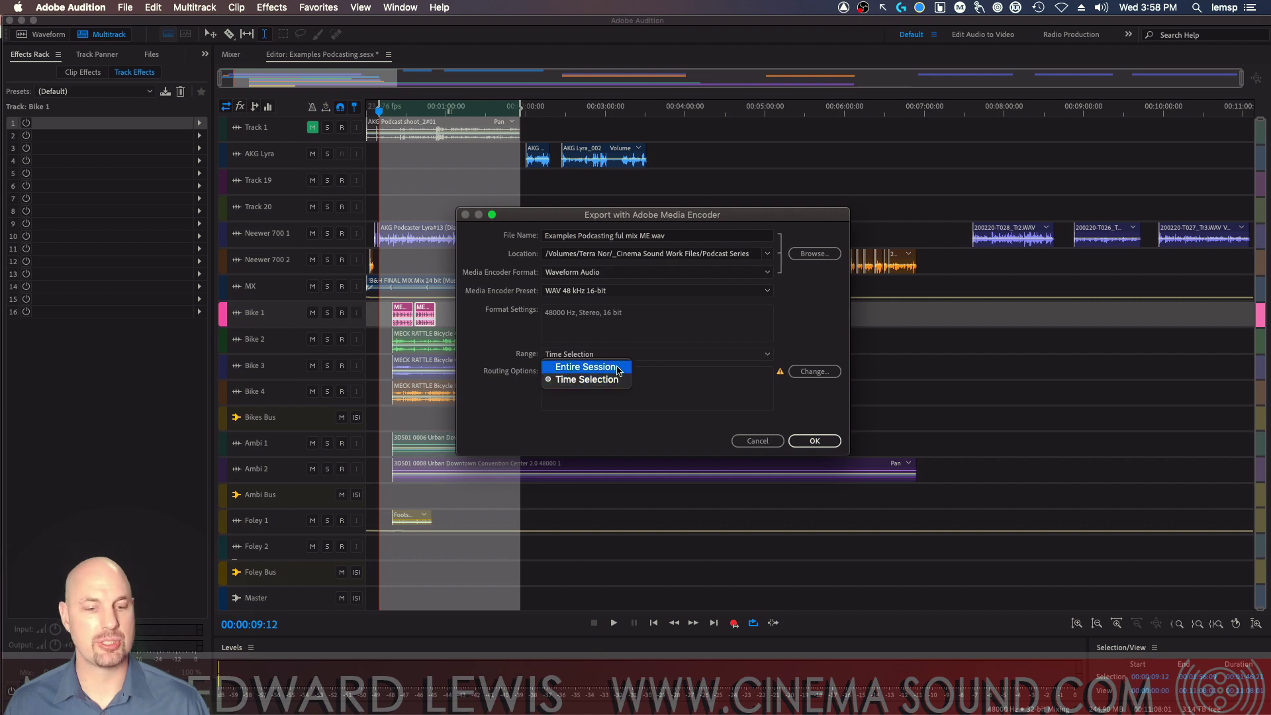
click(599, 382)
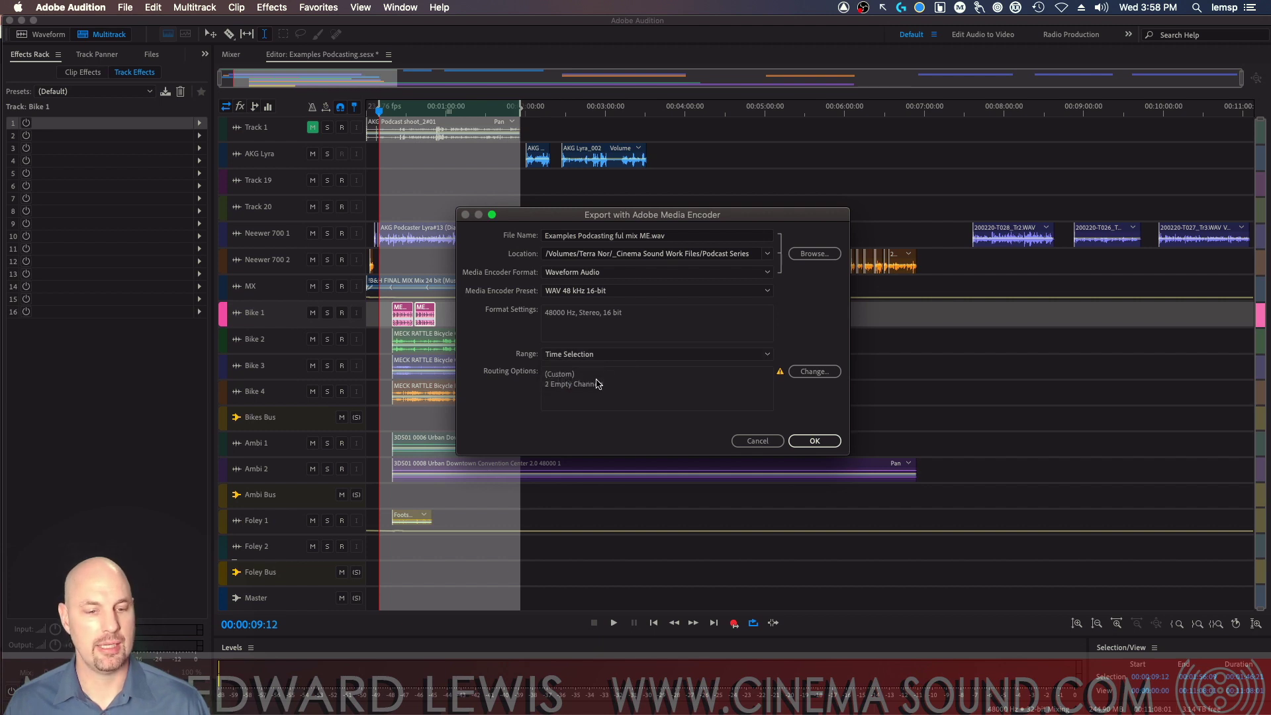
Route the Master track to left and right channels and send the WAV export to Media Encoder
click(814, 372)
mouse_move(665, 320)
mouse_down()
mouse_move(847, 265)
mouse_move(841, 172)
mouse_up()
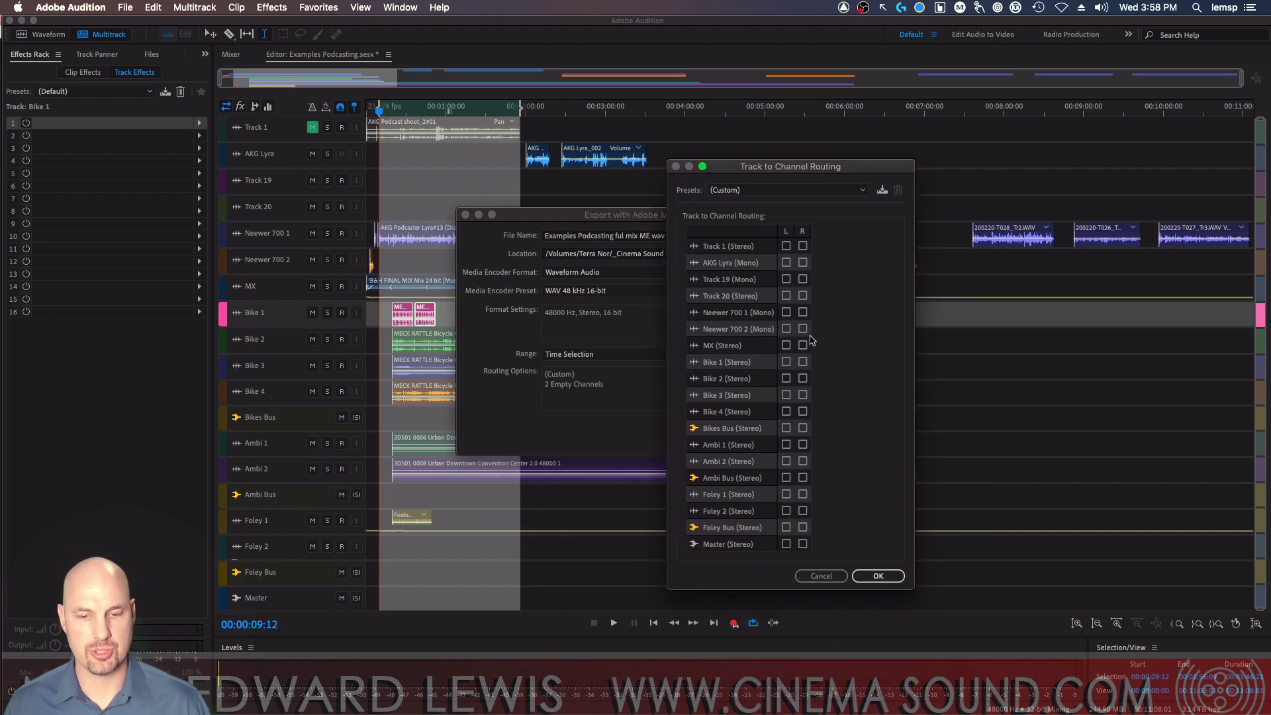
click(786, 544)
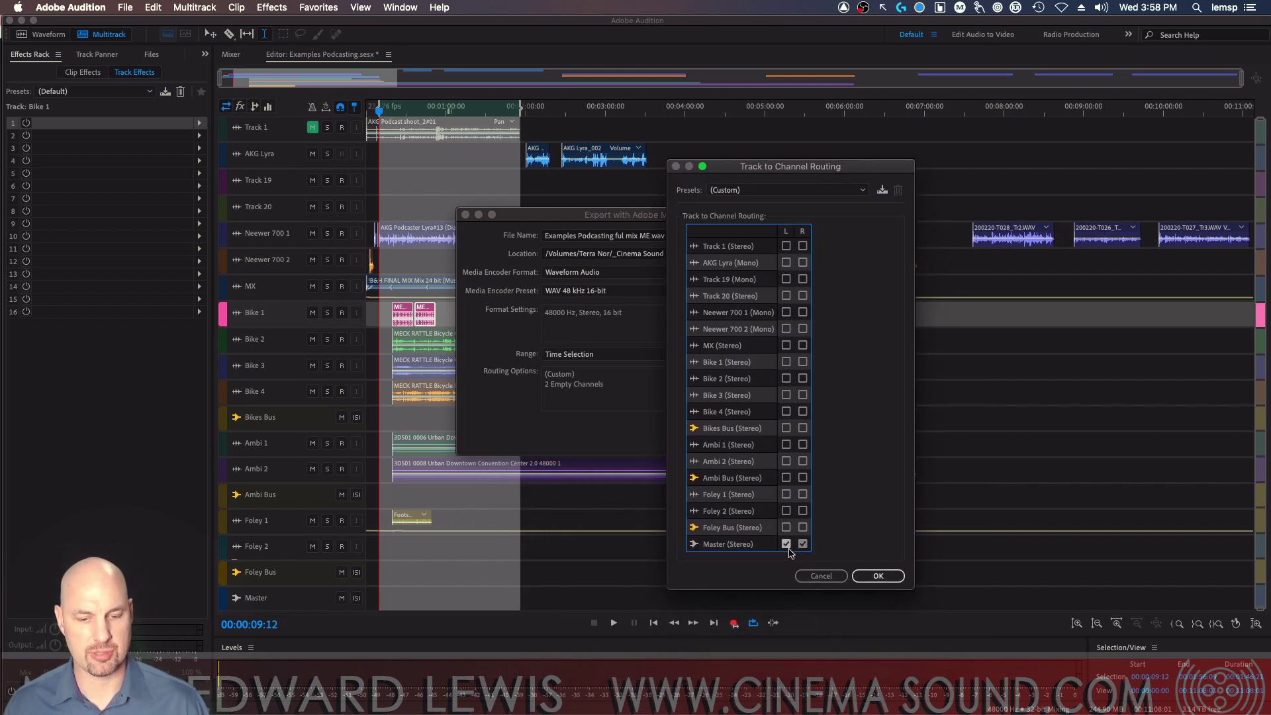
click(878, 574)
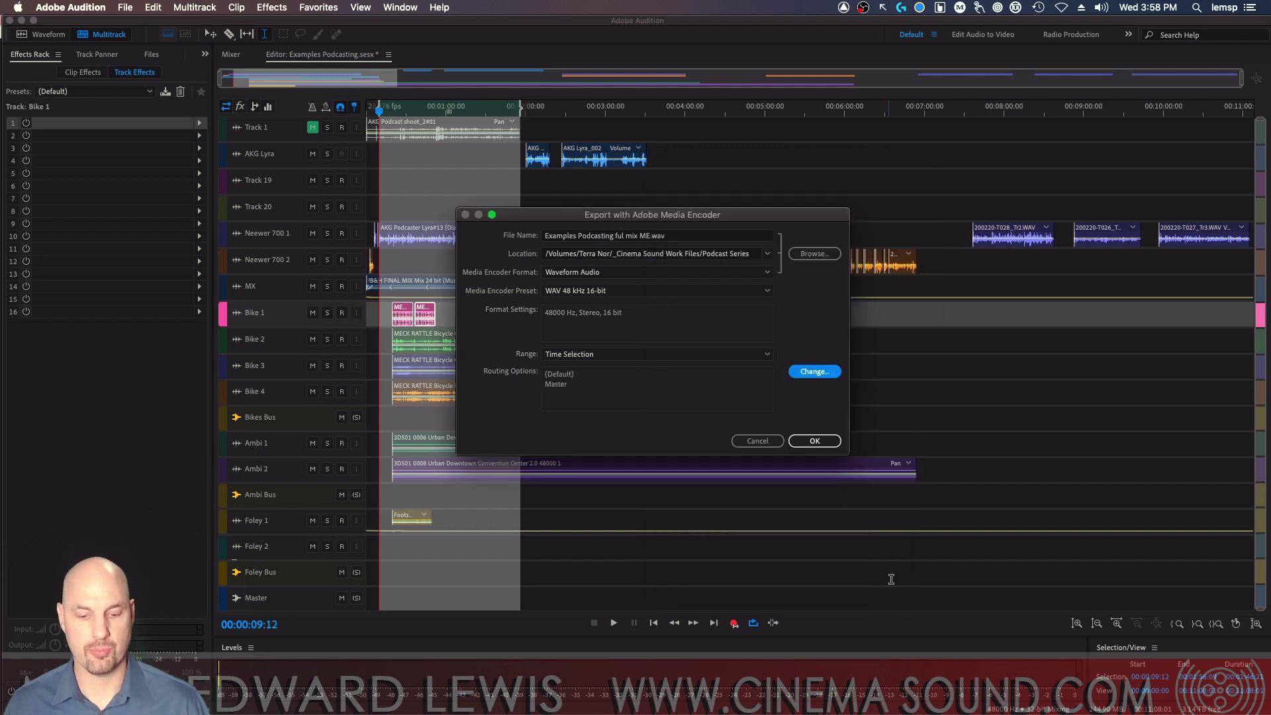
click(816, 441)
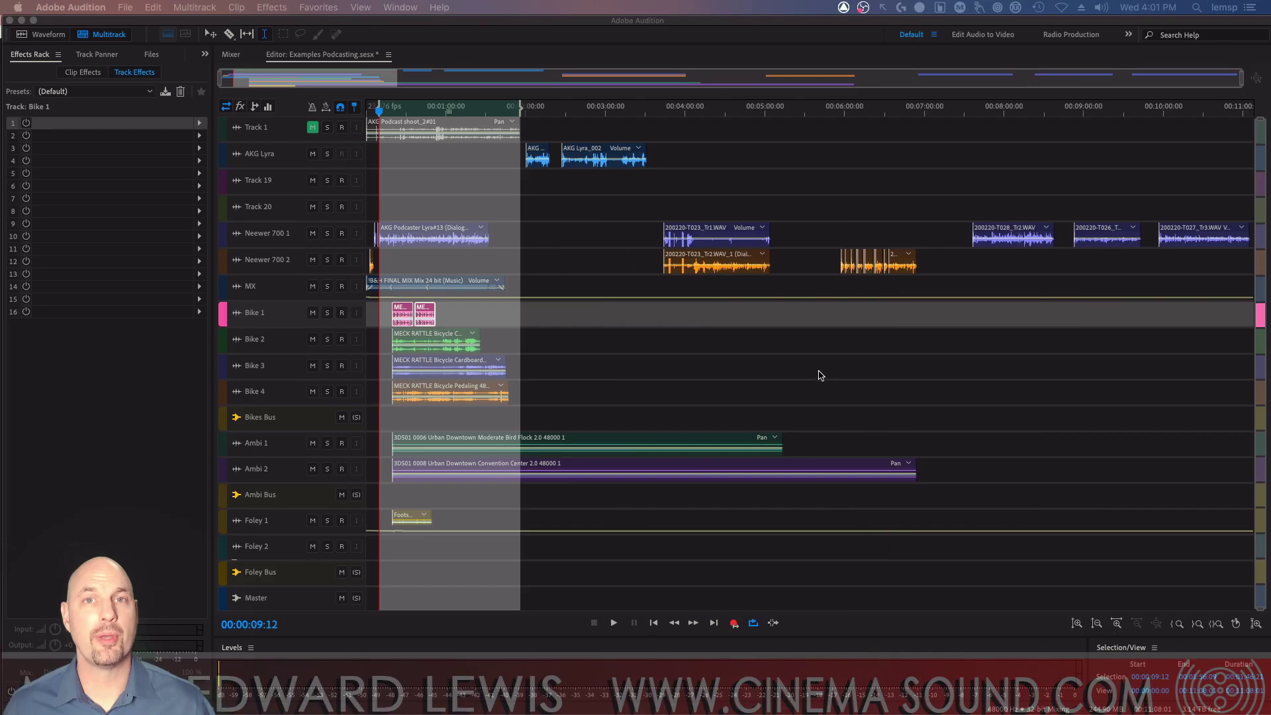
Switch to Adobe Media Encoder, whose queue shows the ME.wav export as Done
key(super+Tab)
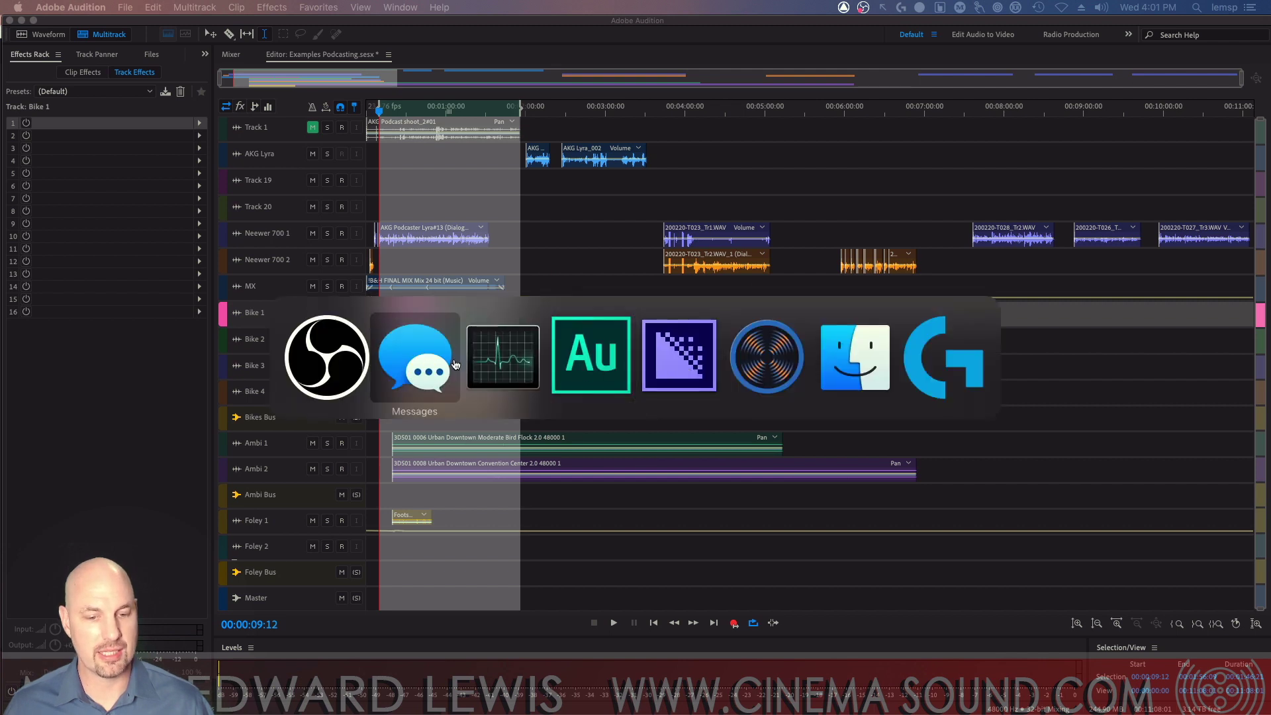
click(687, 352)
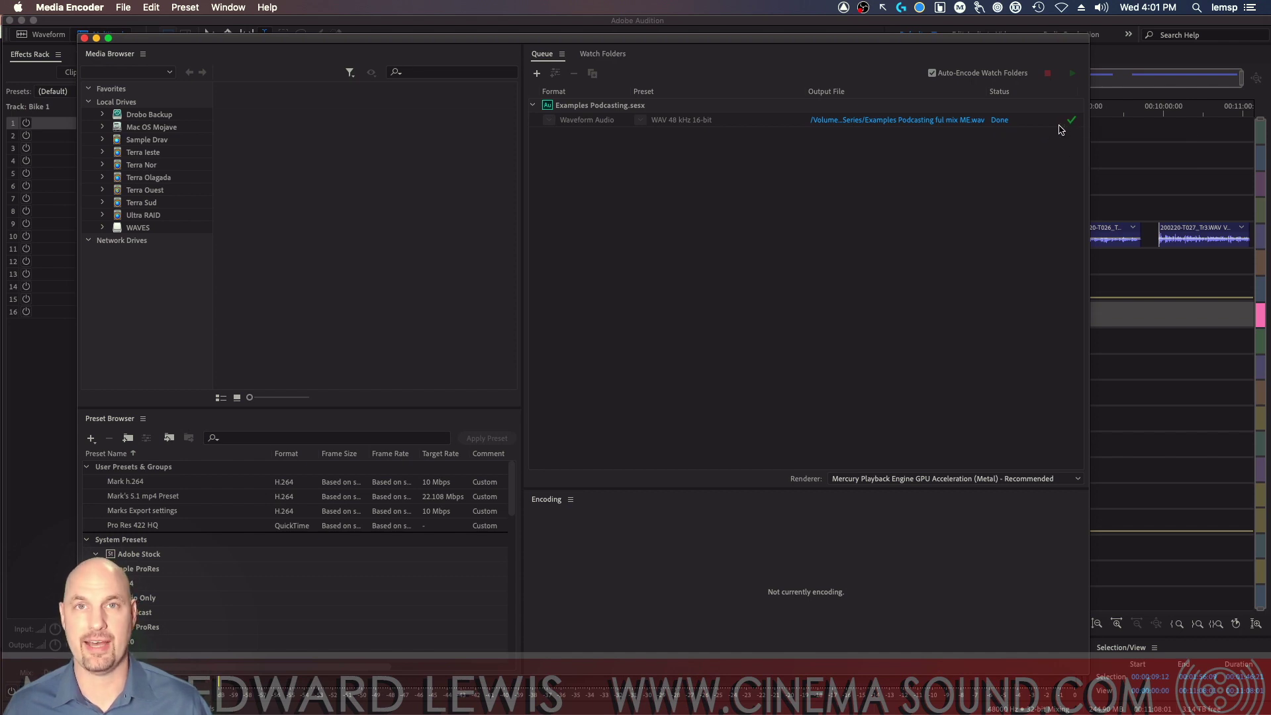
Select the finished ME.wav queue item and open, then dismiss, its options menu
click(711, 123)
click(708, 123)
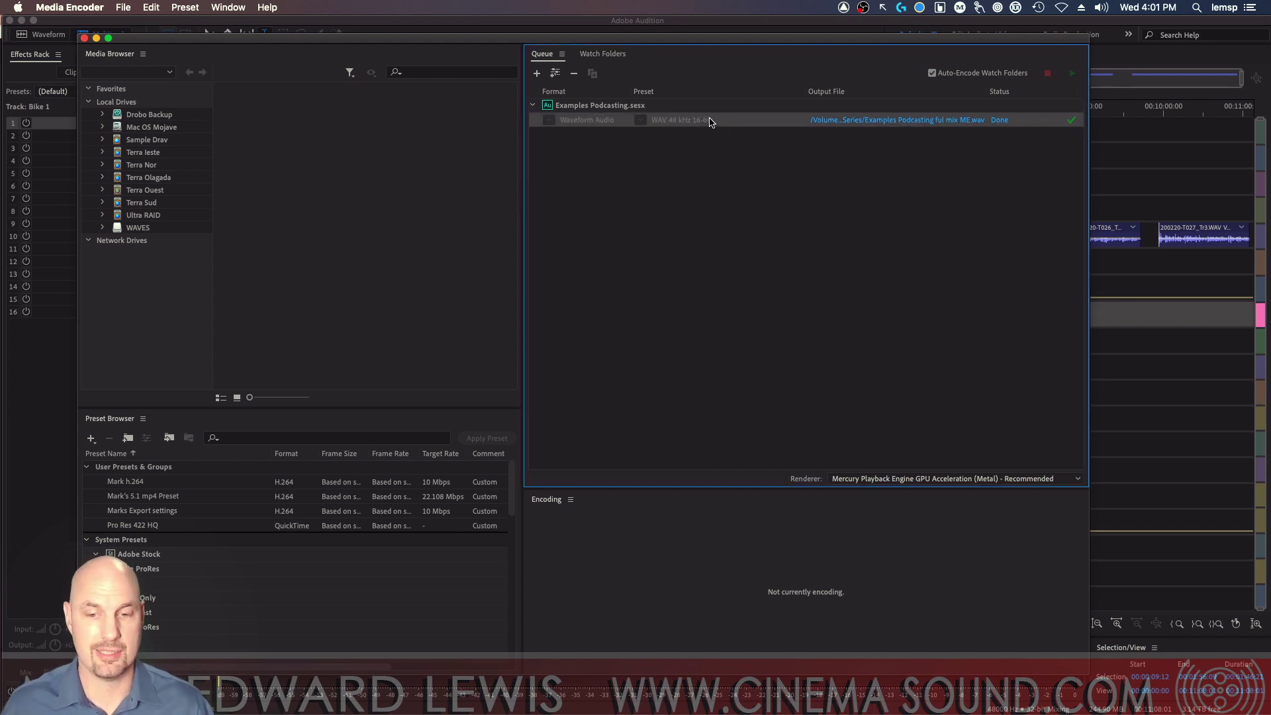
right_click(709, 124)
click(765, 151)
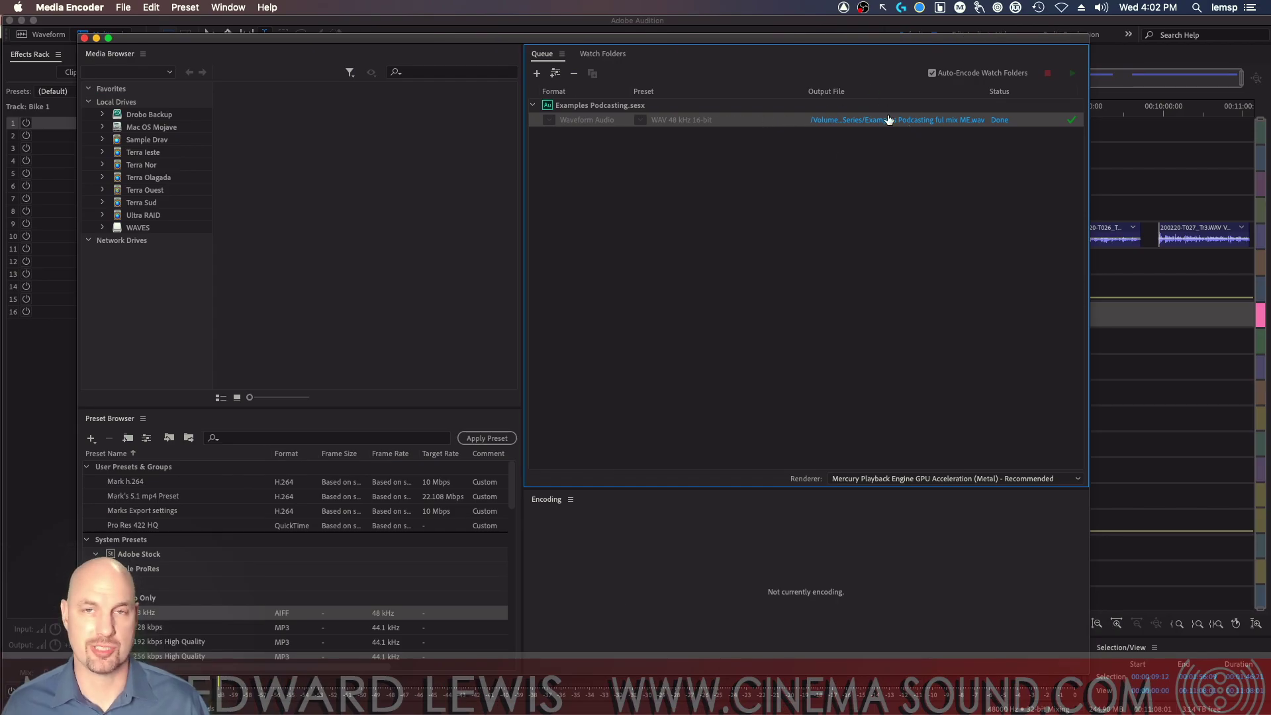
Add an AIFF 48 kHz encode from the Audio Only presets to the queue
click(128, 468)
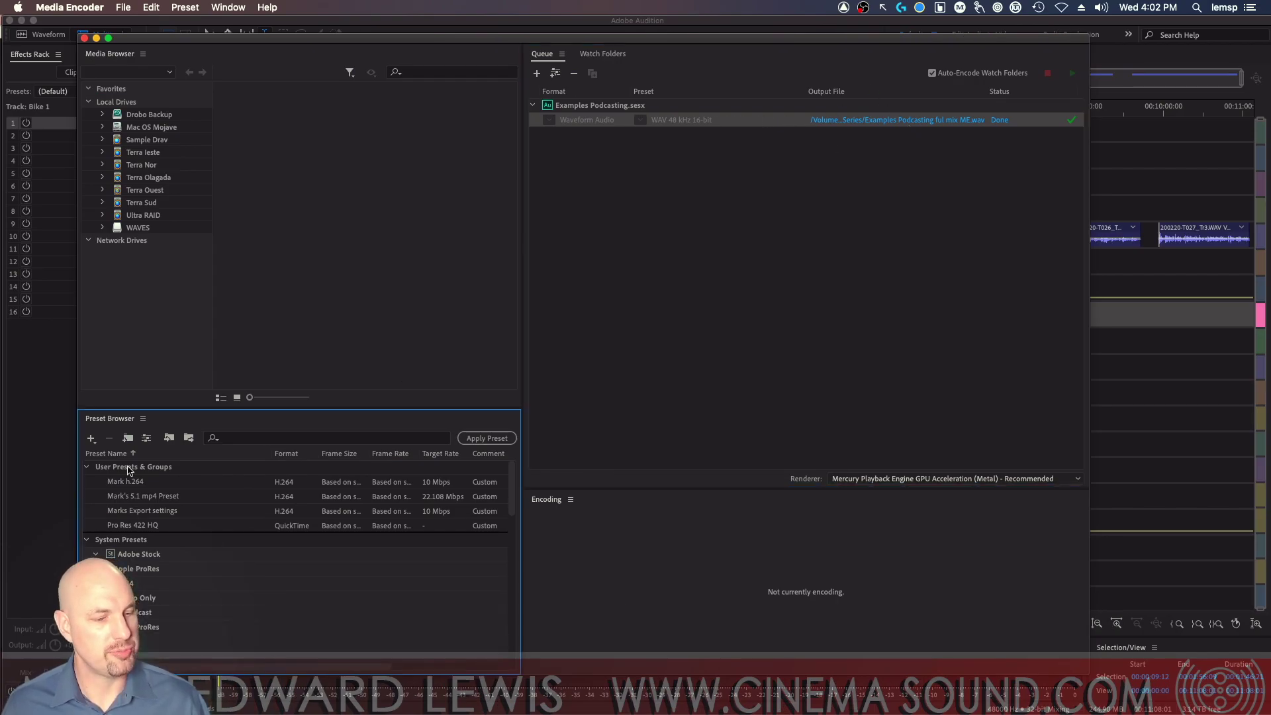
click(104, 597)
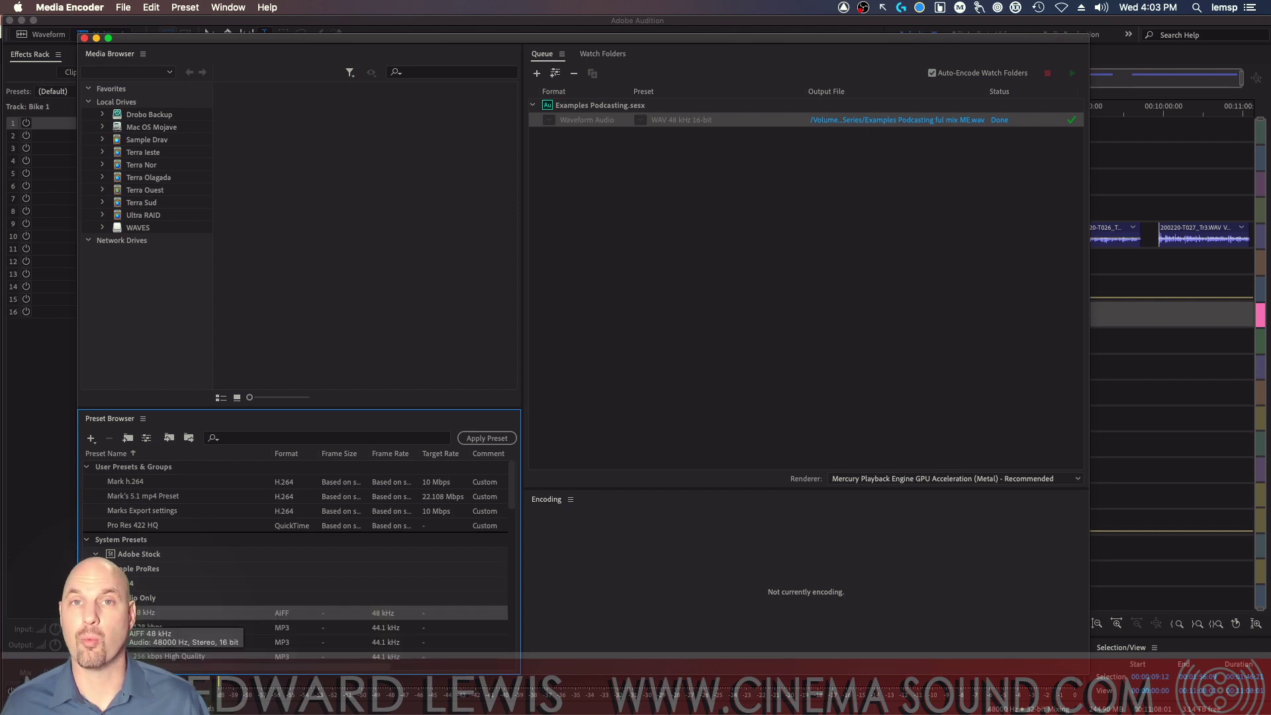
drag(149, 612, 700, 119)
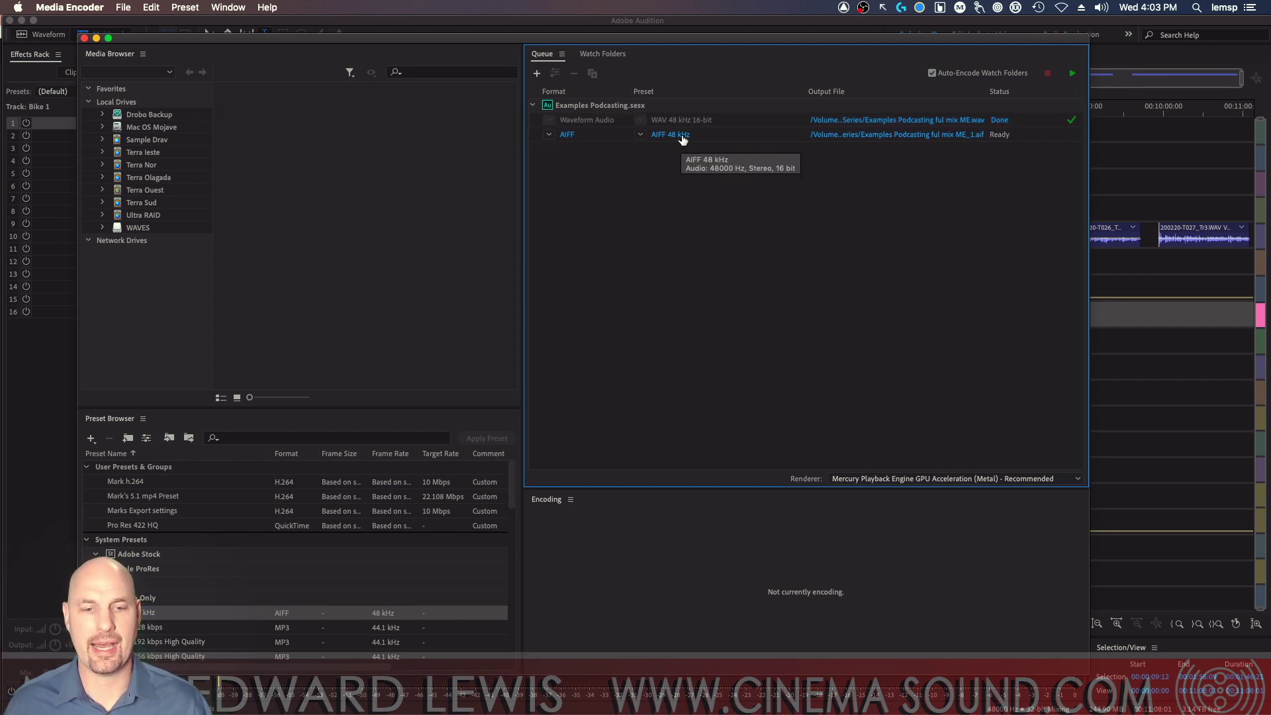
Set the AIFF item's export Sample Size to 24 bit
click(681, 136)
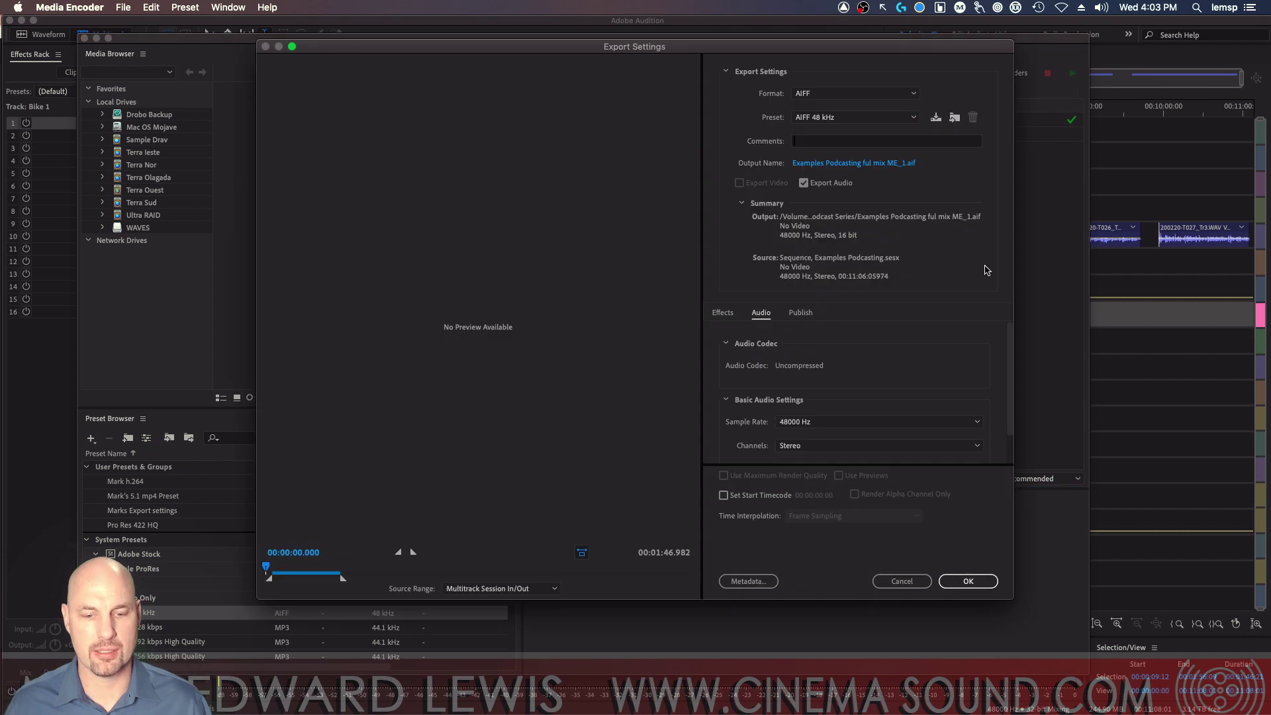
scroll(1008, 335, down, 2)
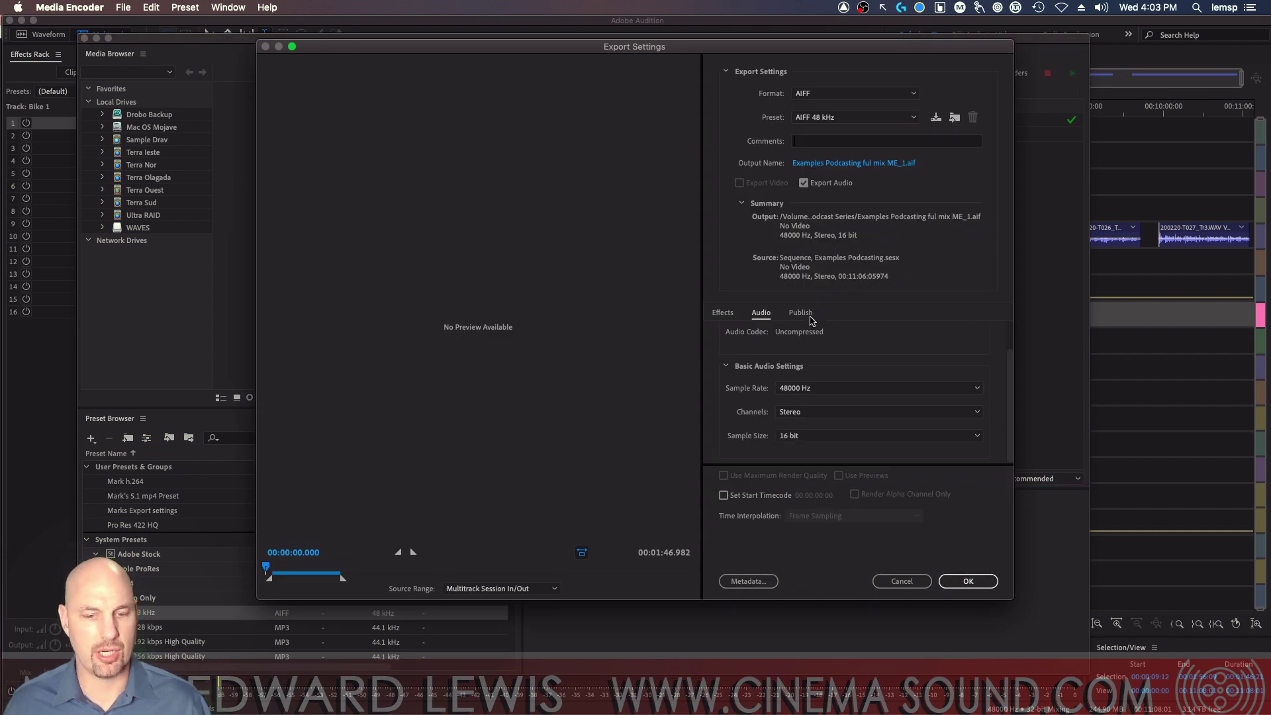
click(812, 435)
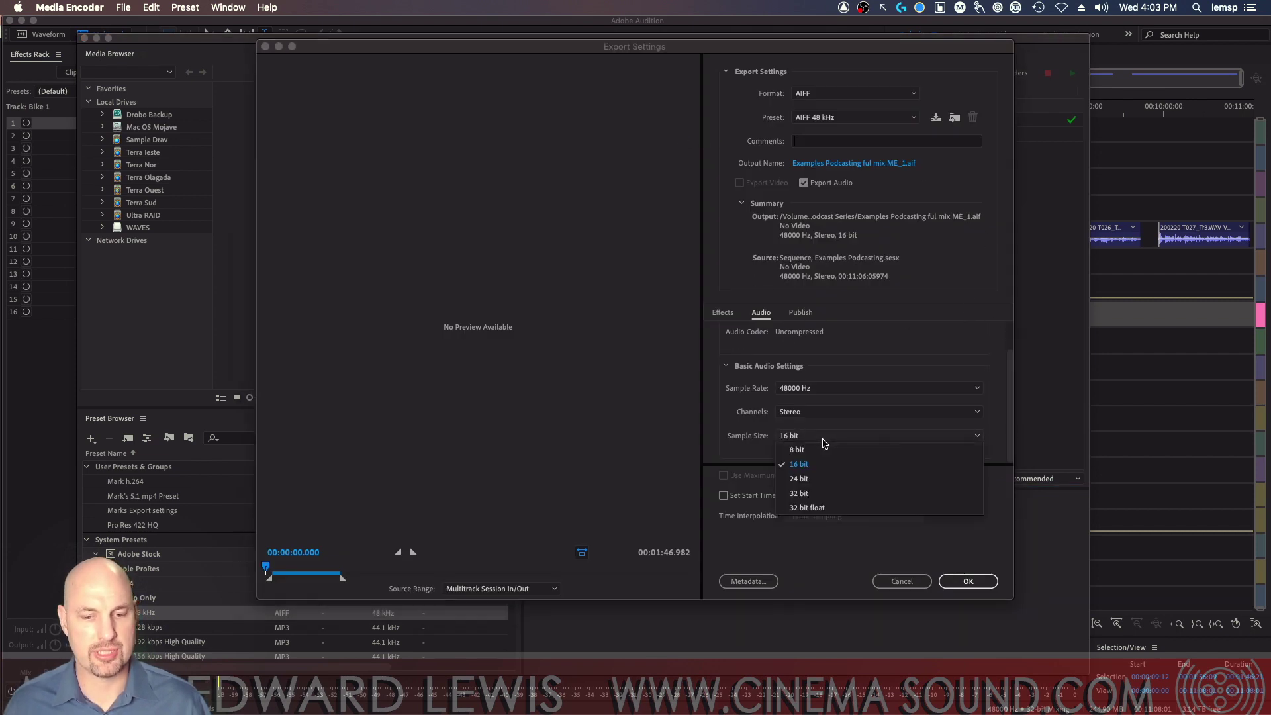
click(823, 482)
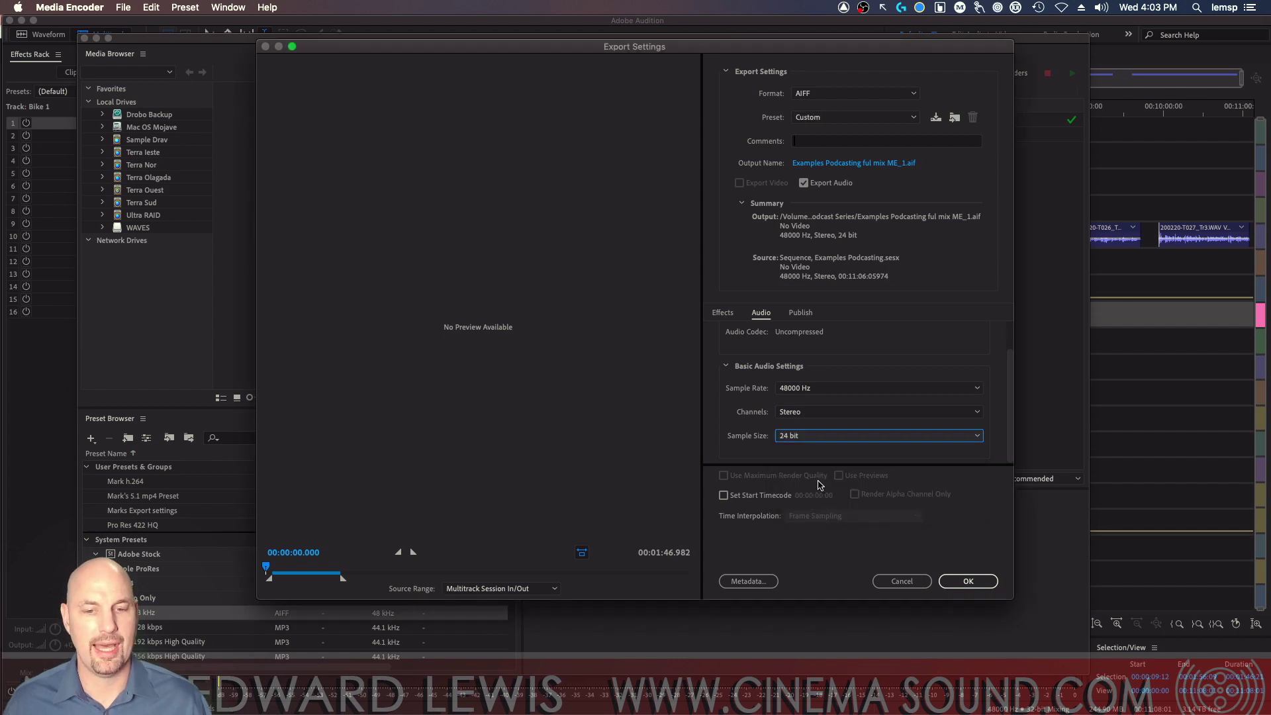
Rename the output to Examples Podcasting ful mix ME_24bit.aif, confirm, and encode it
click(898, 165)
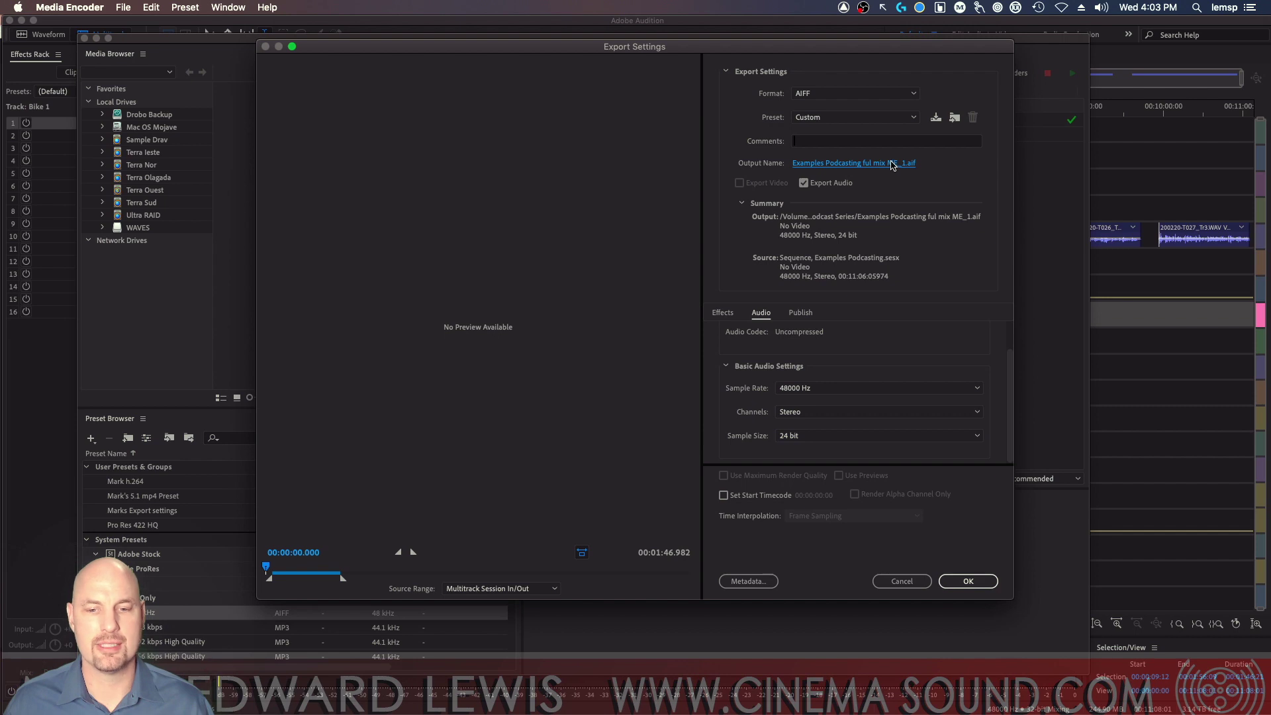
click(894, 166)
click(488, 117)
key(BackSpace)
text(Examples Podcasting ful mix ME_24.aif)
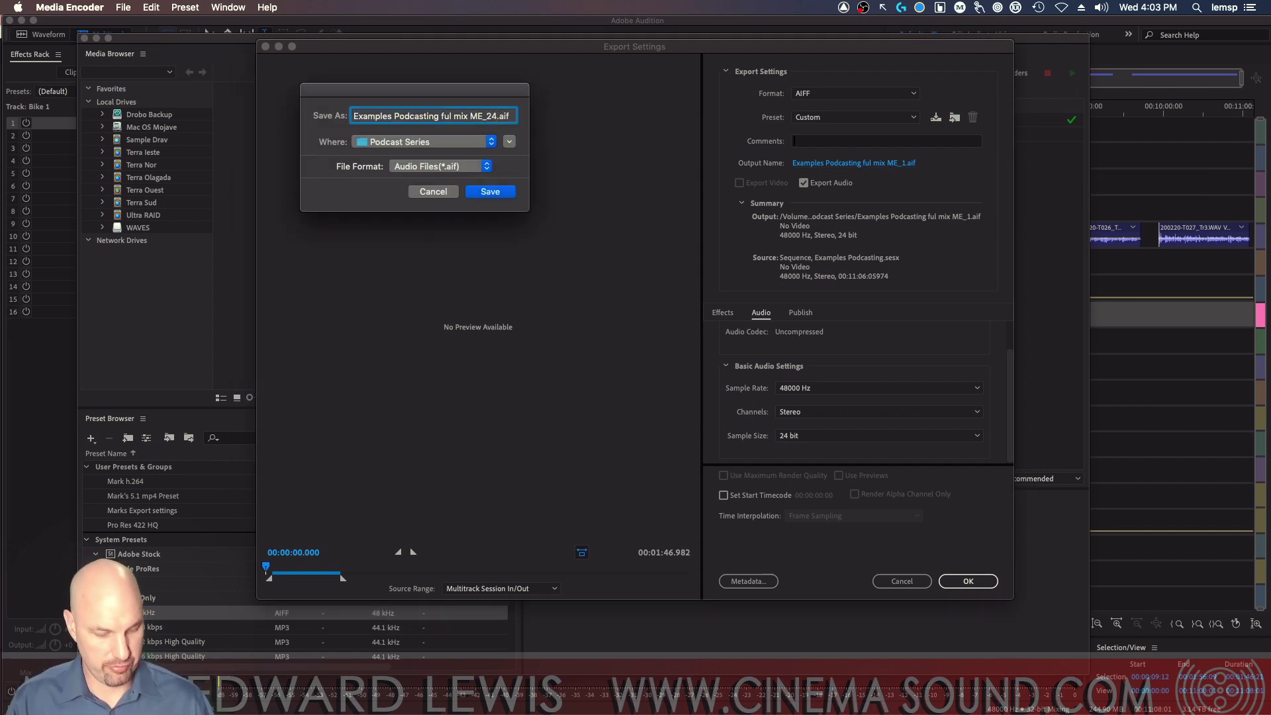
text(bit)
key(Return)
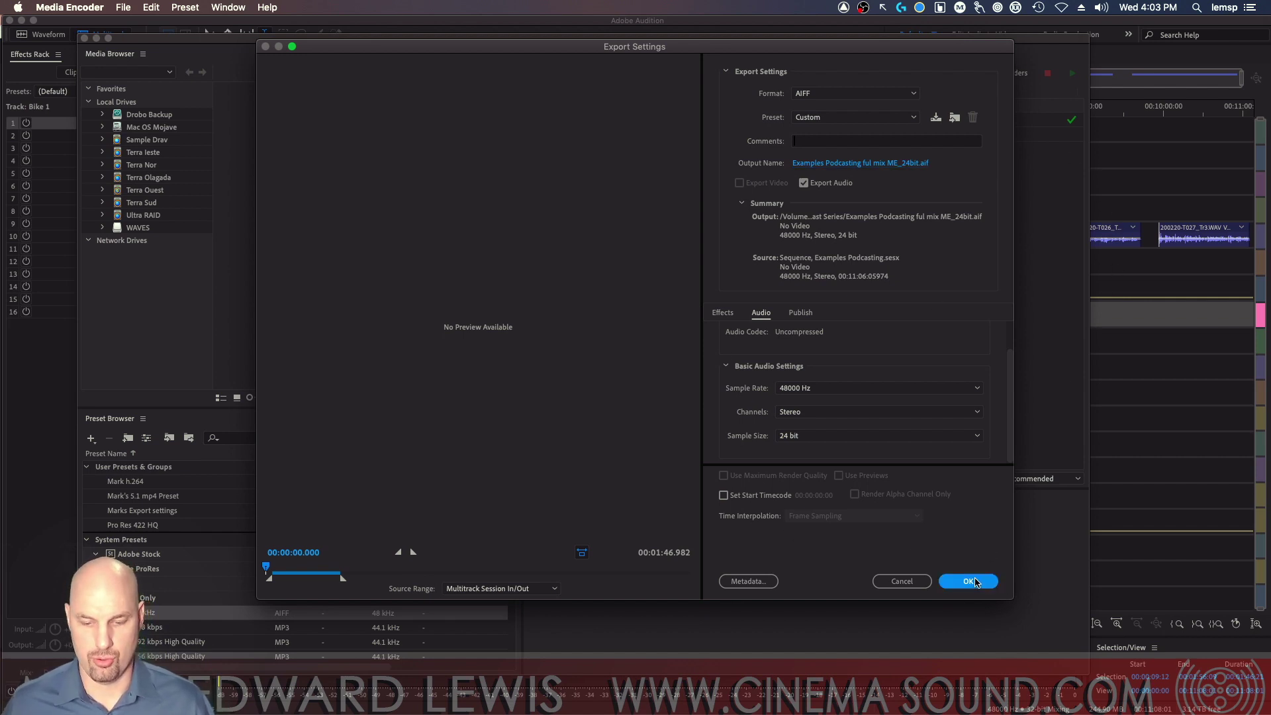
click(968, 581)
click(1074, 79)
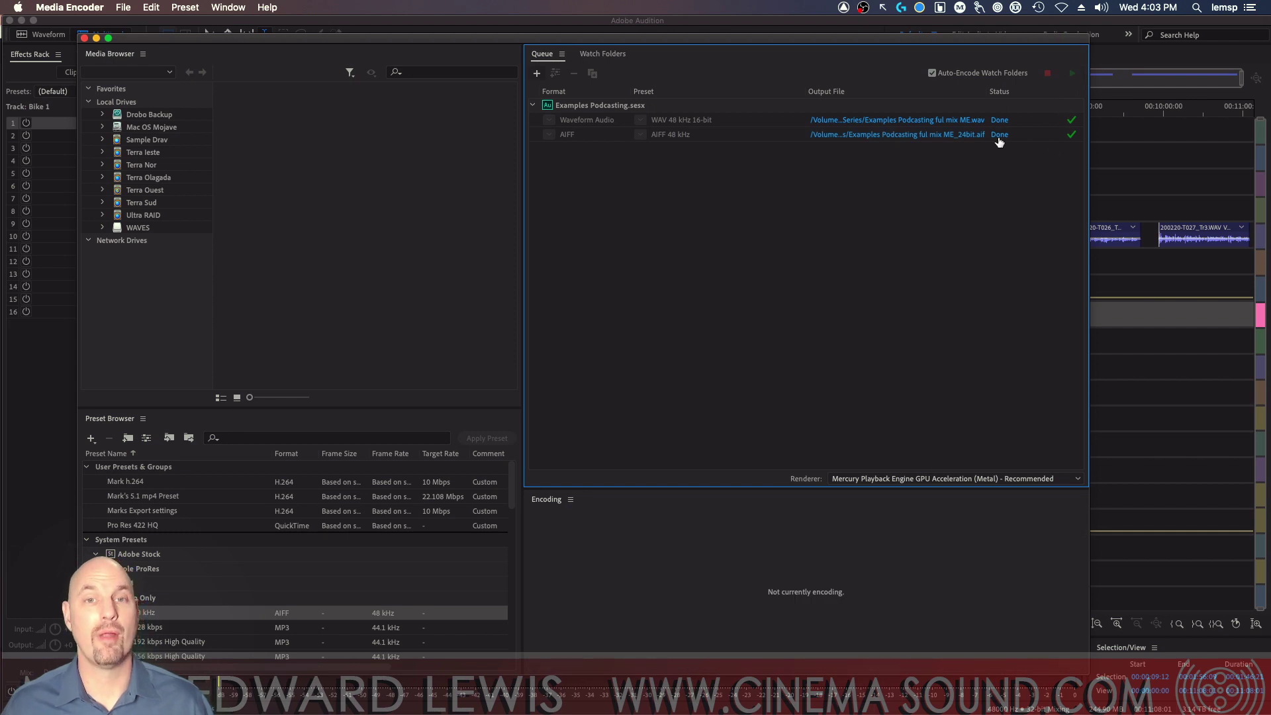
In Finder, go to Terra Nor > _Cinema Sound Work Files > Podcast Series
key(super+Tab)
key(super+Tab)
key(super+Tab)
key(super+Tab)
key(super+Tab)
key(super+Tab)
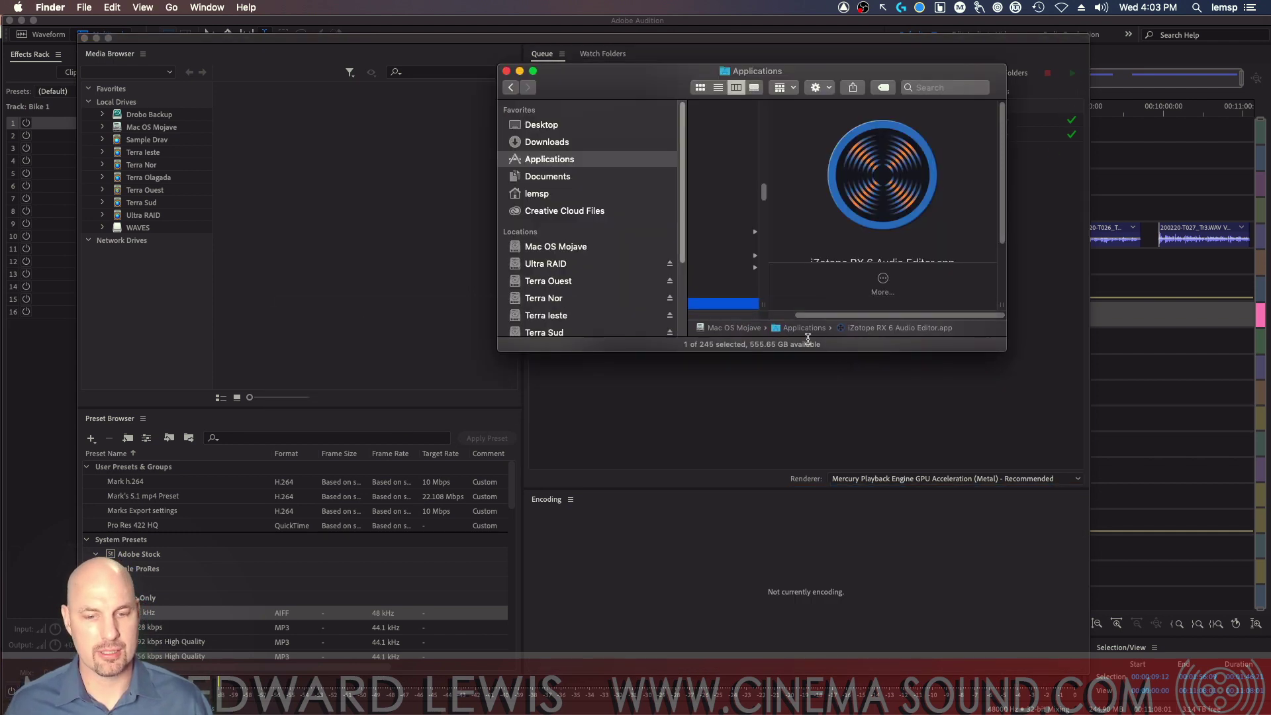
click(585, 301)
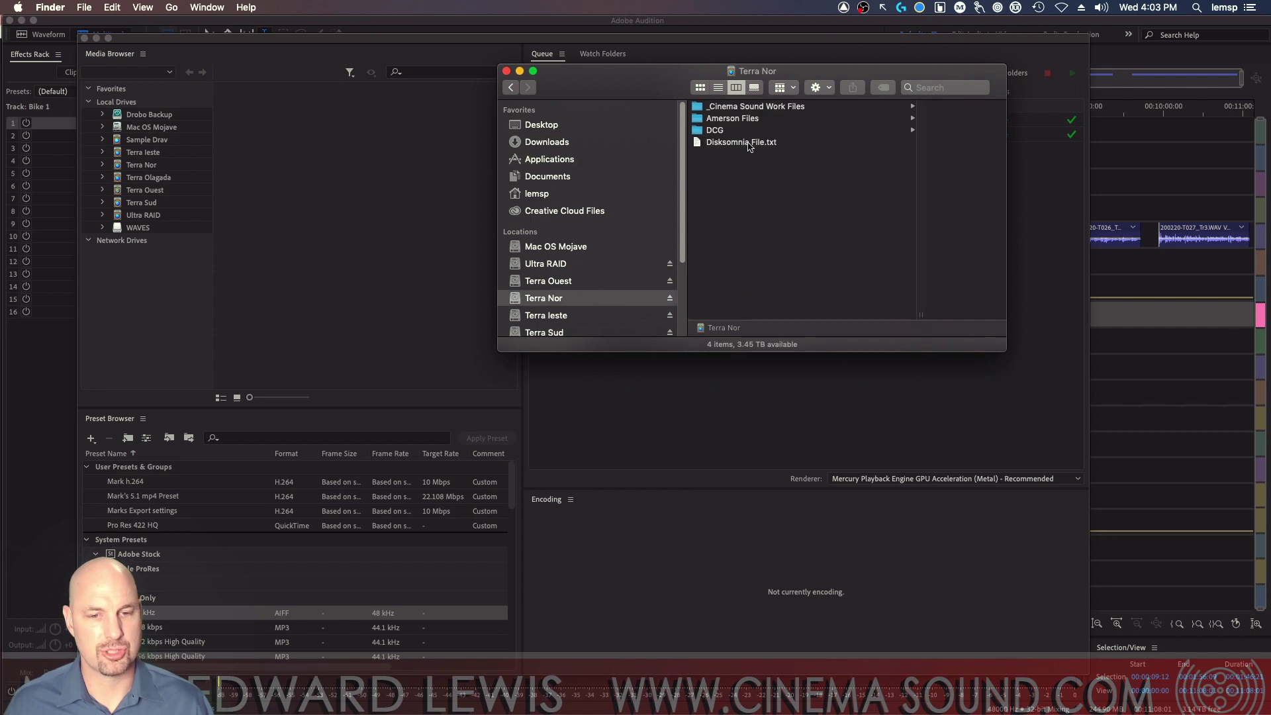
click(784, 107)
click(889, 142)
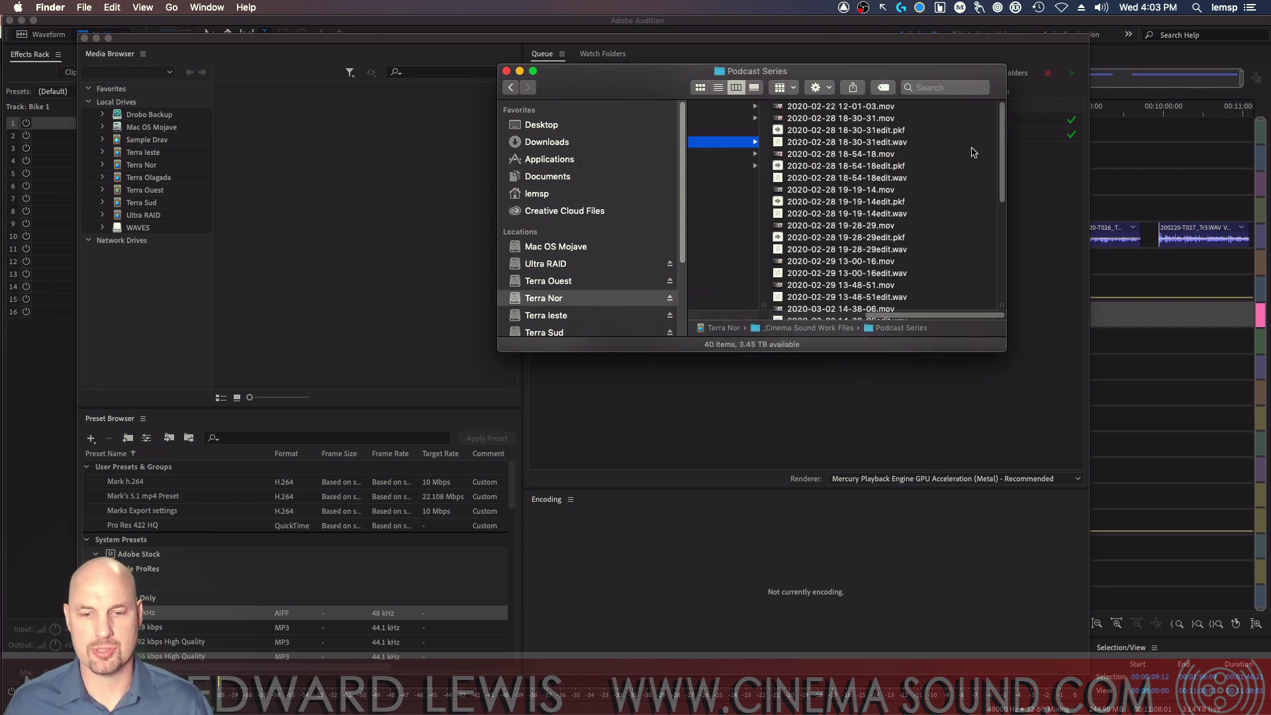
scroll(994, 196, down, 5)
scroll(994, 196, down, 3)
scroll(993, 196, down, 2)
Check the ME_24bit.aif and ME.wav files, widen the window, and return to Audition
click(947, 283)
click(775, 293)
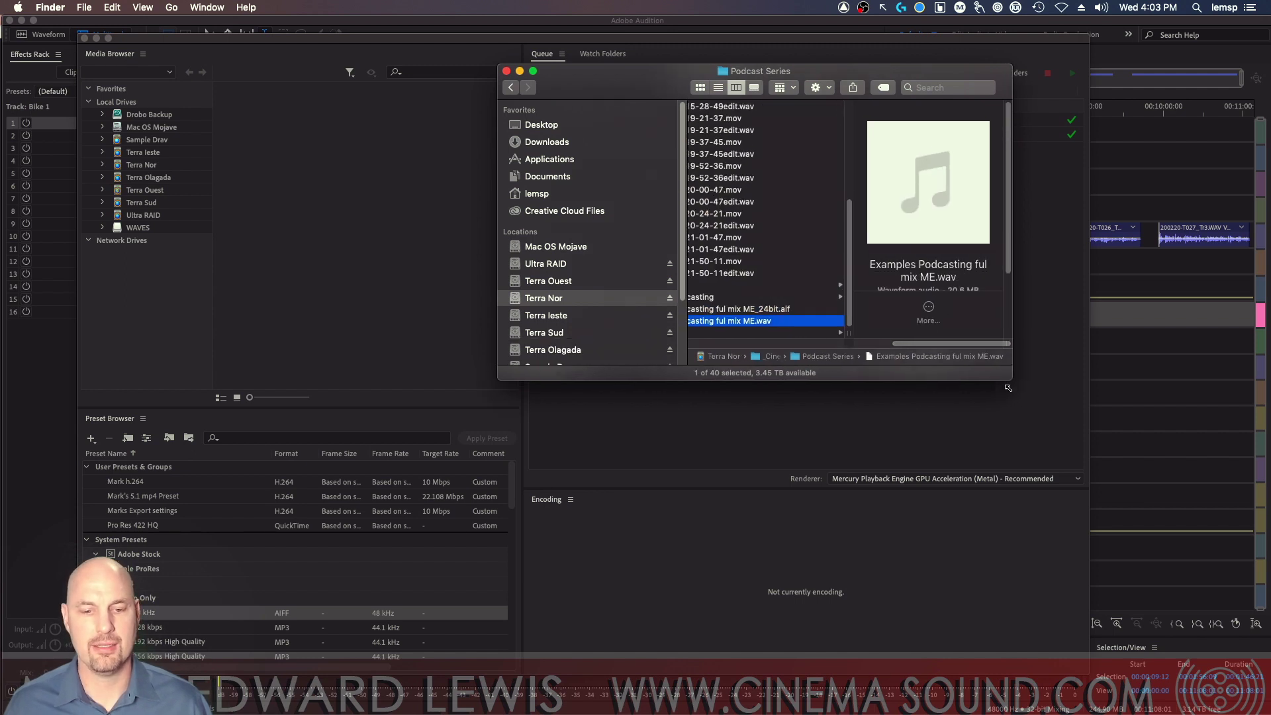
drag(1004, 348, 1040, 451)
scroll(877, 424, left, 3)
scroll(877, 425, right, 2)
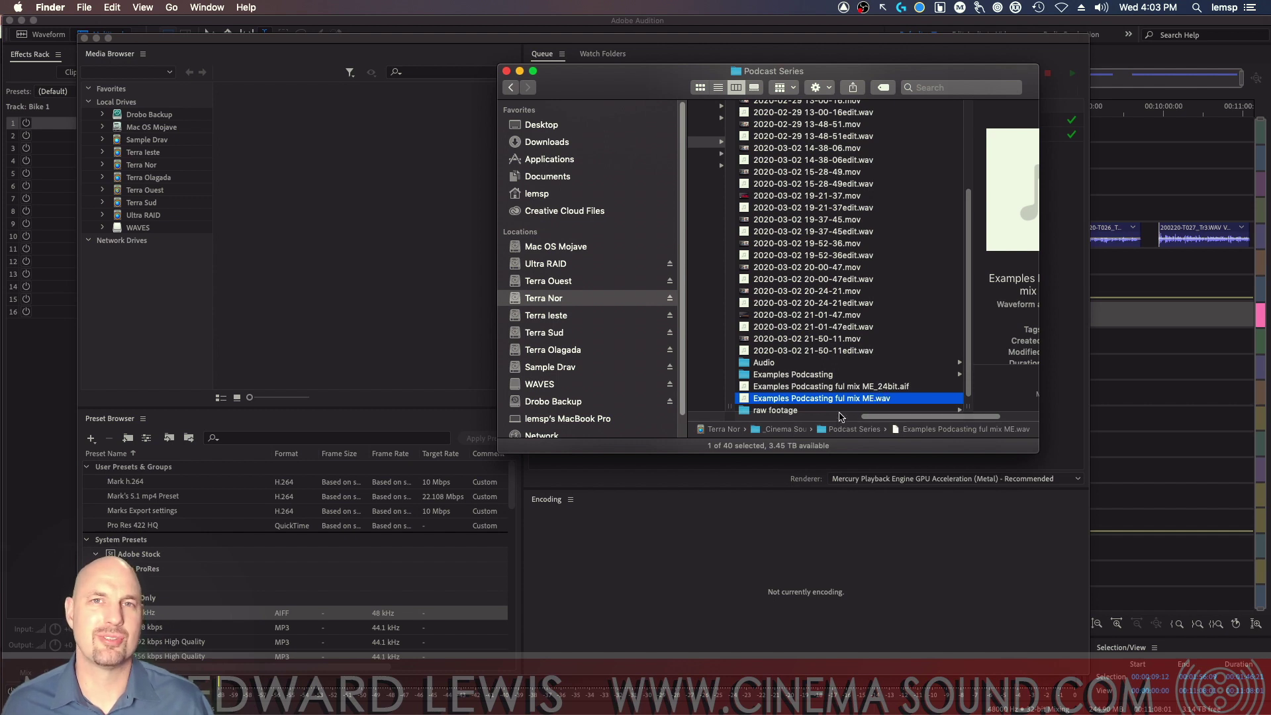
key(super+Tab)
key(super+Tab)
key(super+Tab)
key(super+Tab)
key(super+Tab)
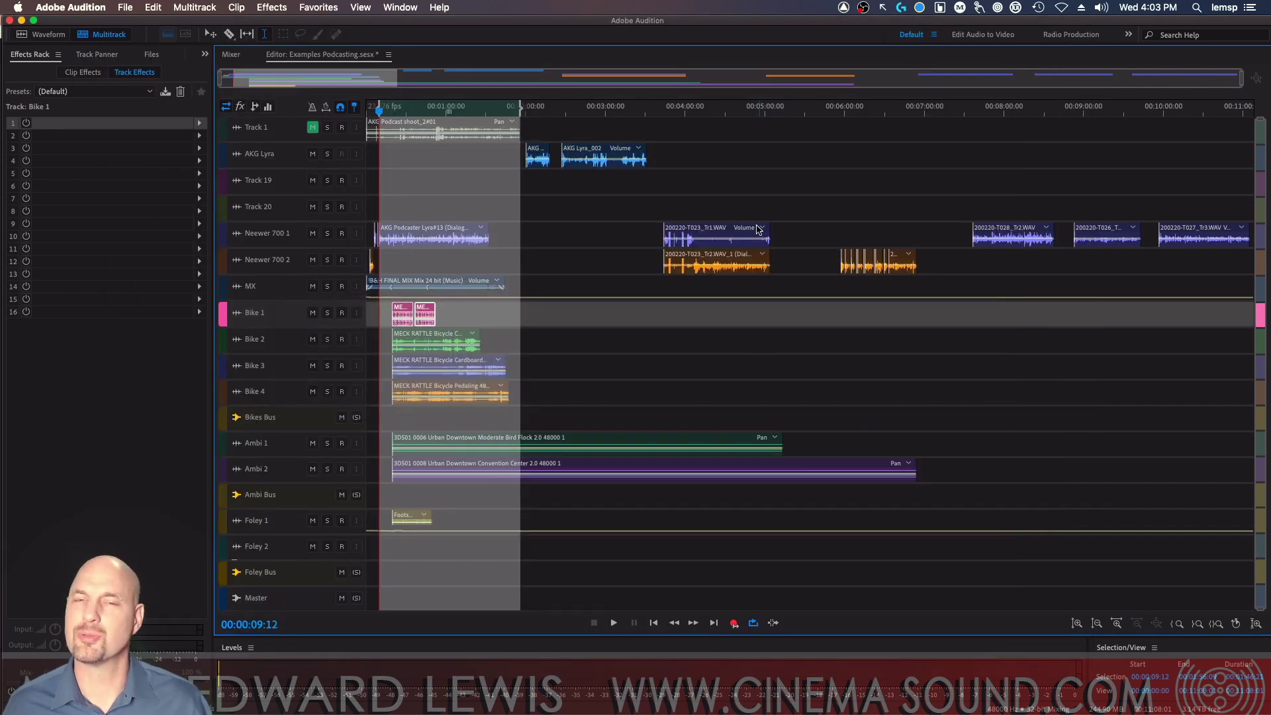